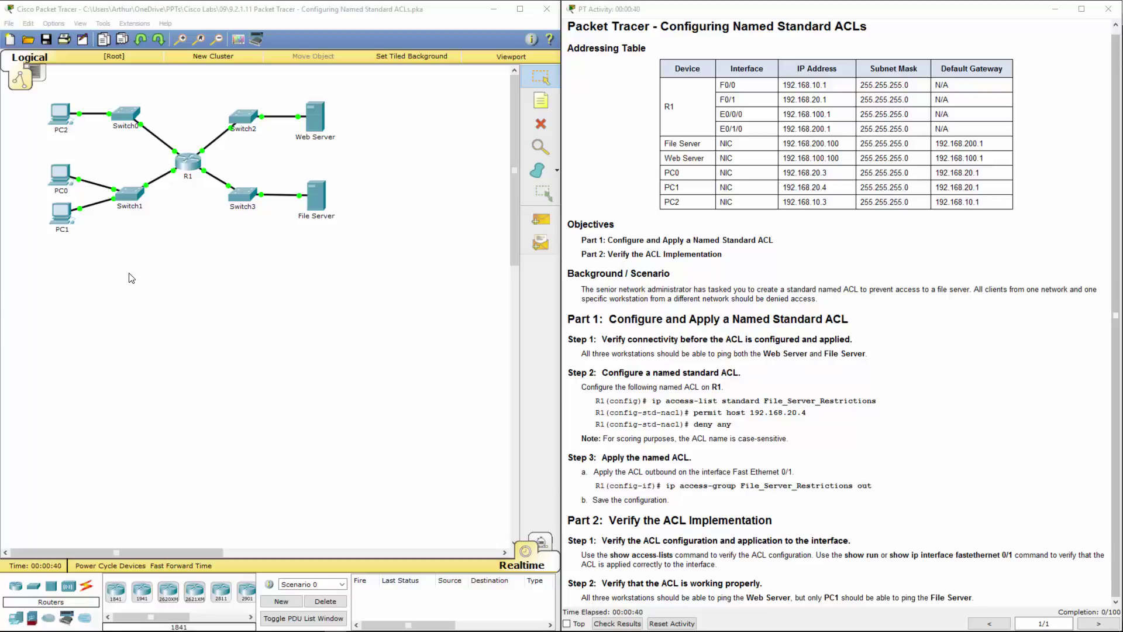
From PC1's command prompt, ping the File Server 192.168.200.100 and the Web Server 192.168.100.100
click(63, 213)
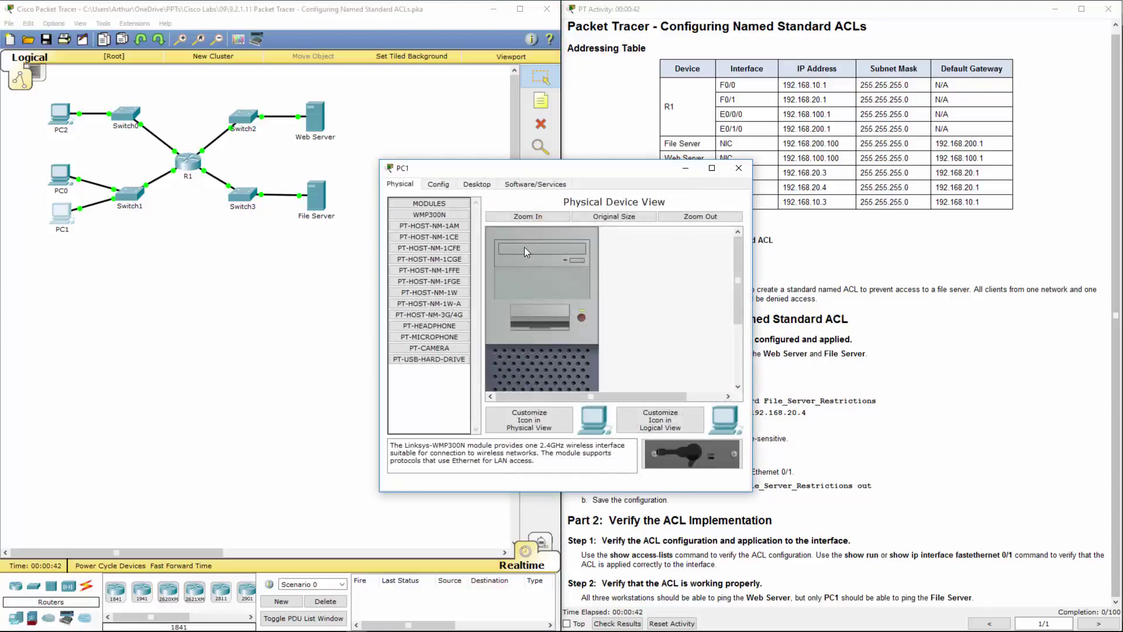
click(484, 184)
drag(637, 170, 356, 267)
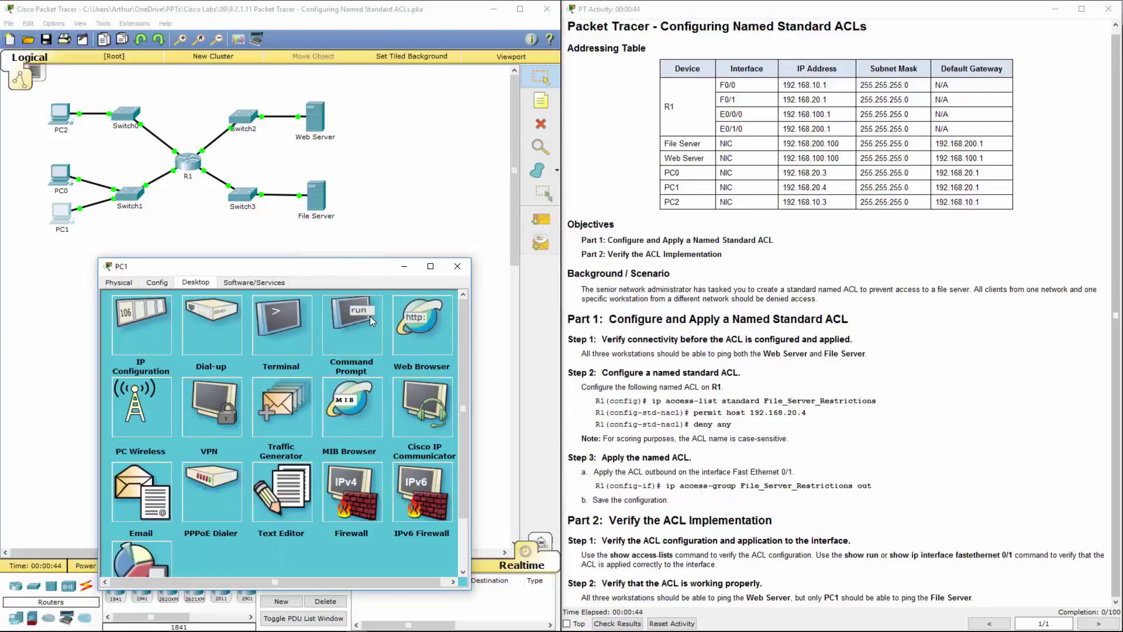
click(370, 316)
text(ping)
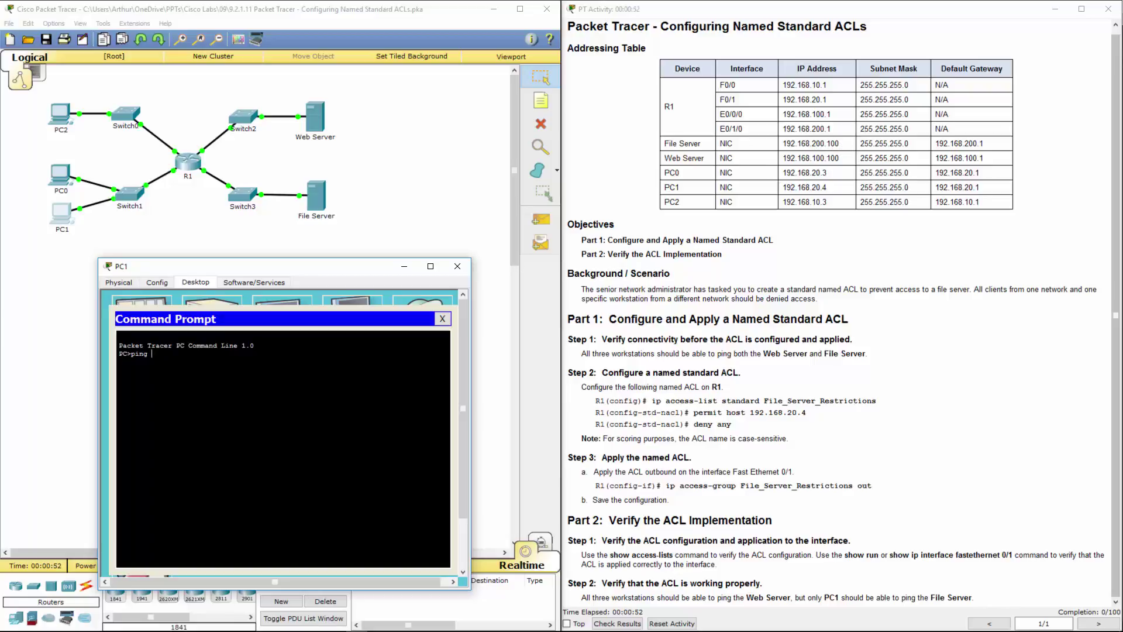
text(192.168.200.100)
key(Return)
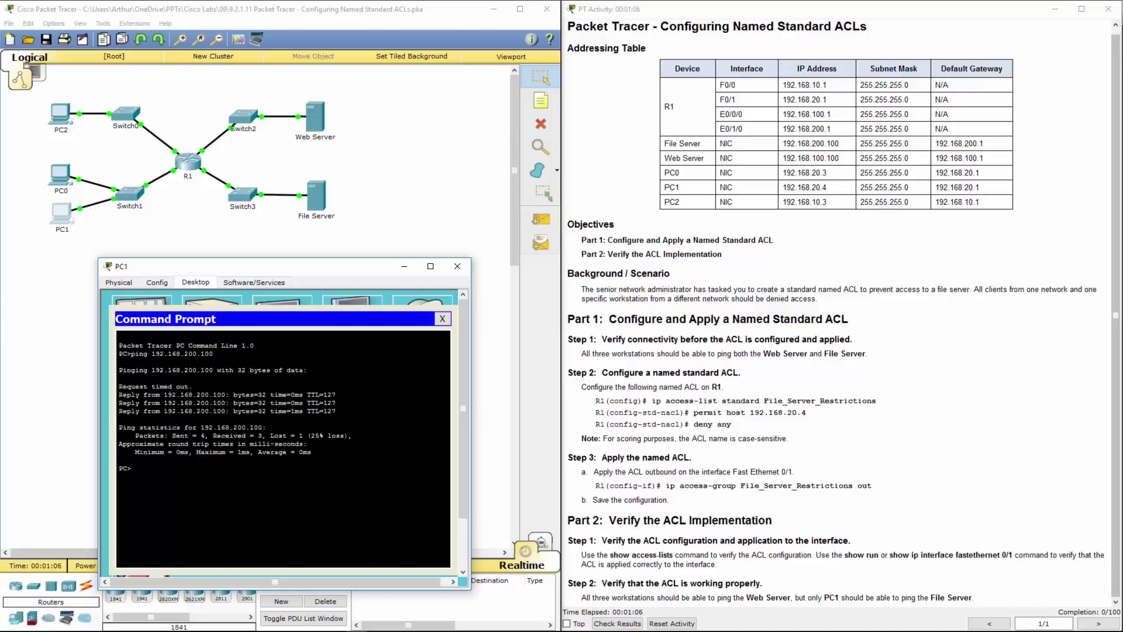
text(ping 192.168.100.100)
key(Return)
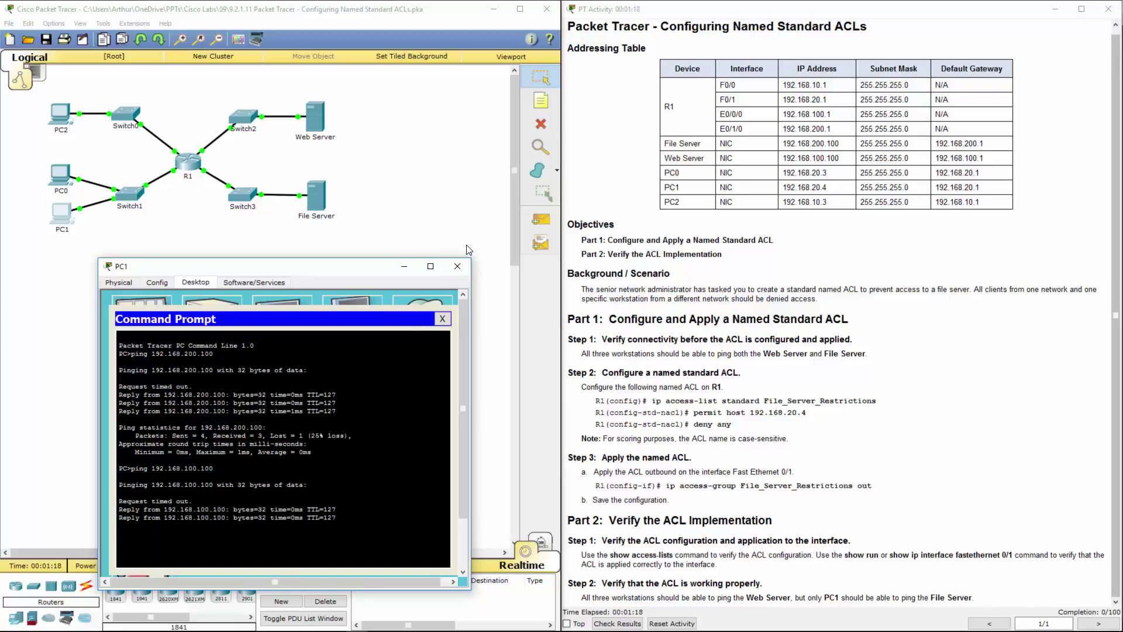
From PC0's command prompt, ping the File Server 192.168.200.100 and stop it with Ctrl+C
click(126, 193)
click(127, 193)
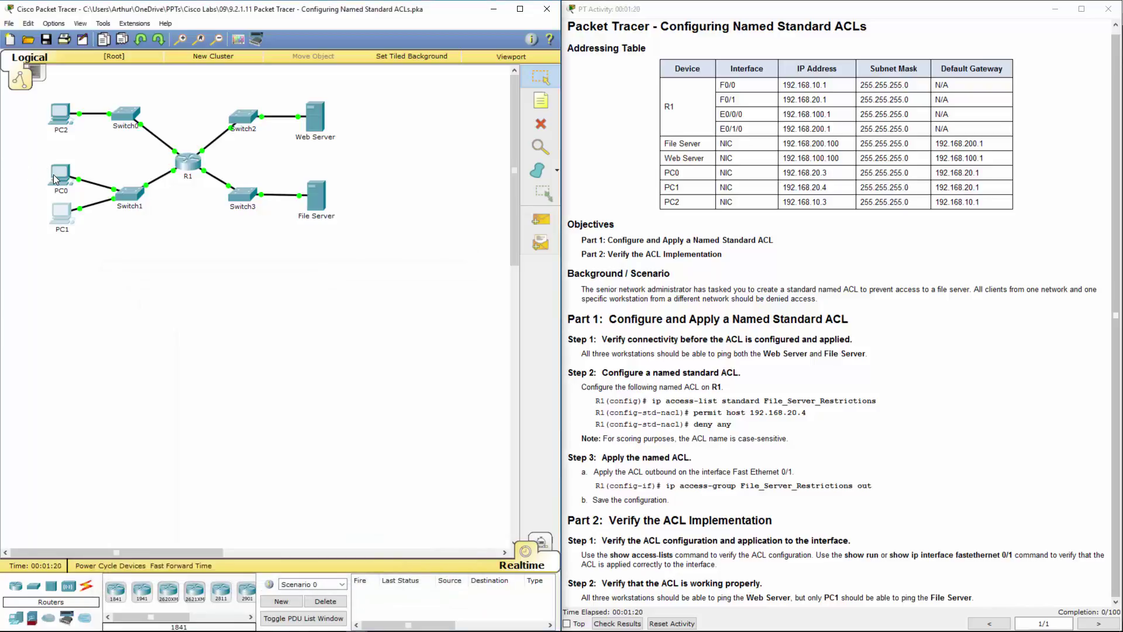
click(53, 175)
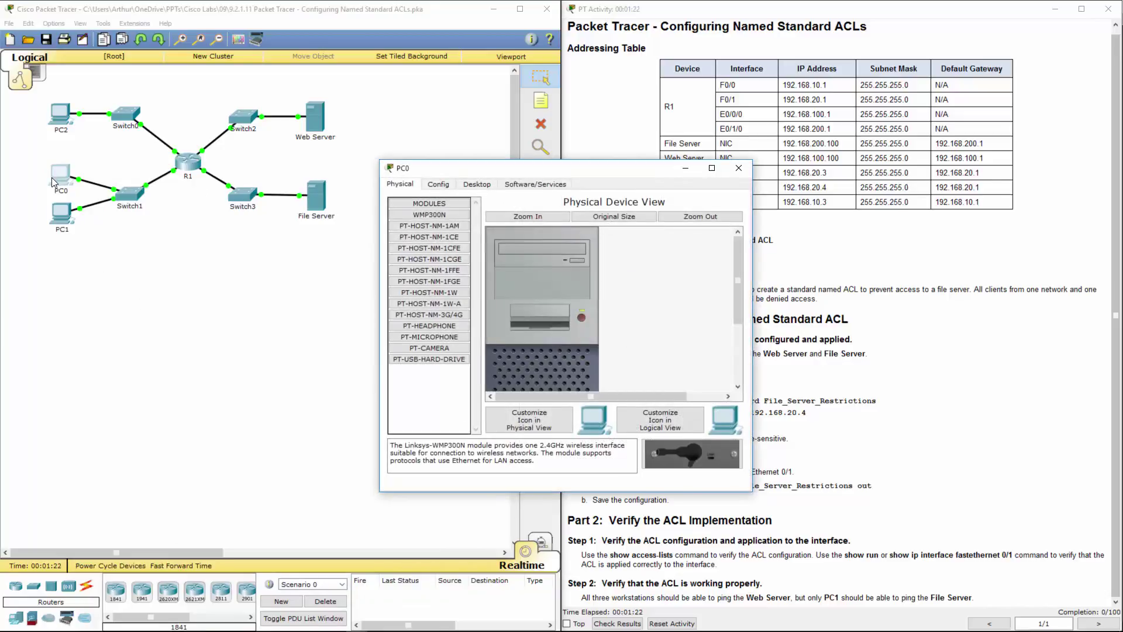
drag(623, 171, 469, 239)
click(323, 250)
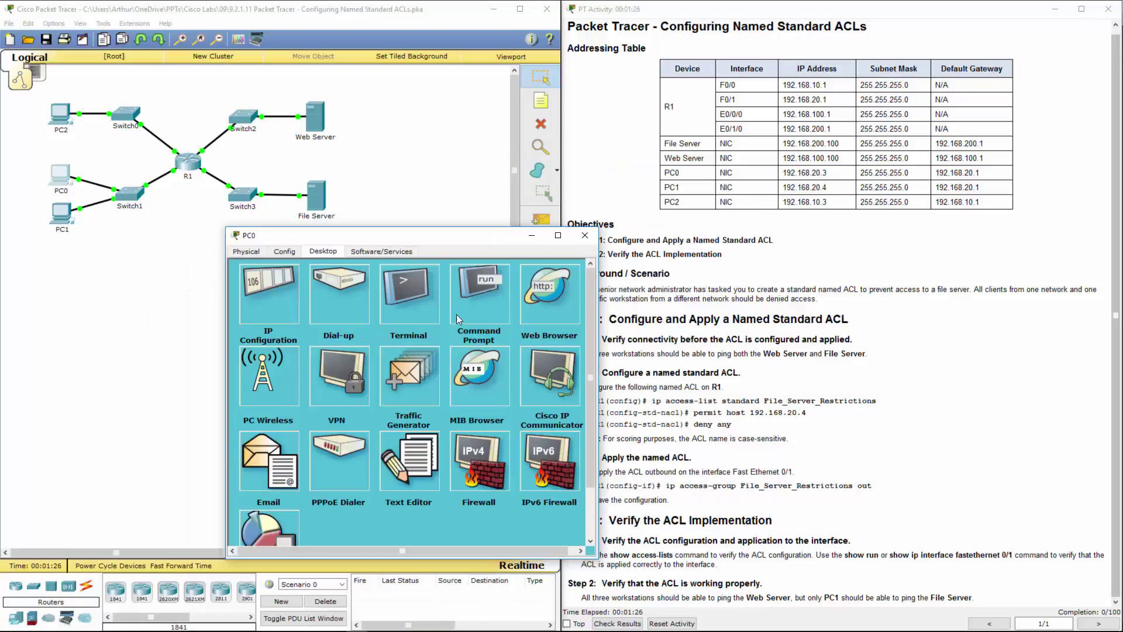
click(475, 293)
text(pi)
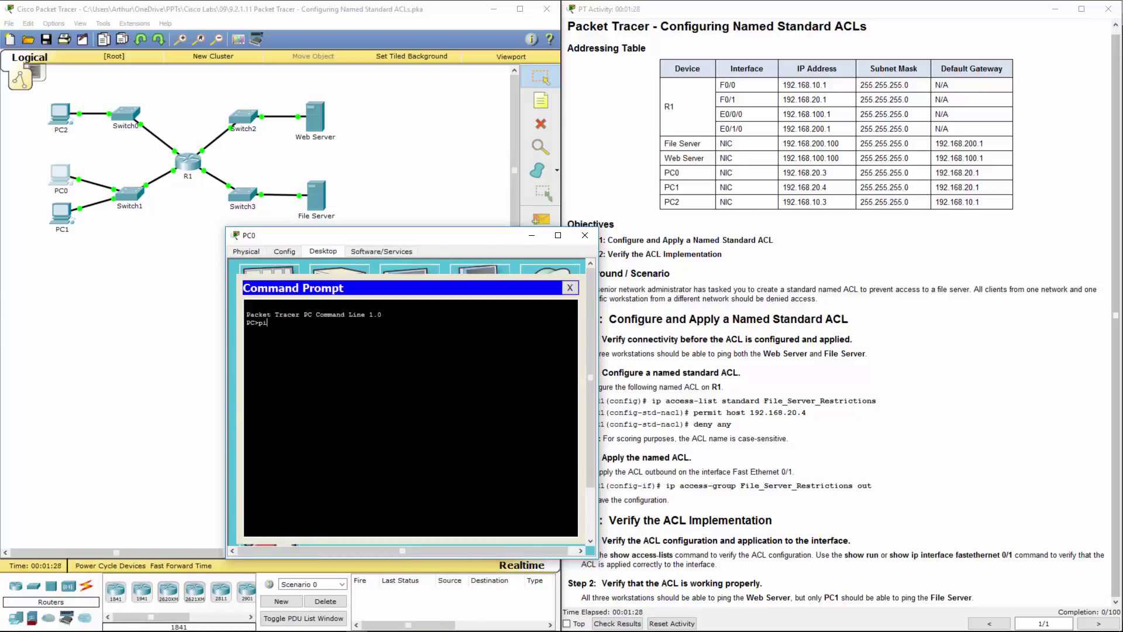
text(ng 192.168.200.100)
key(Return)
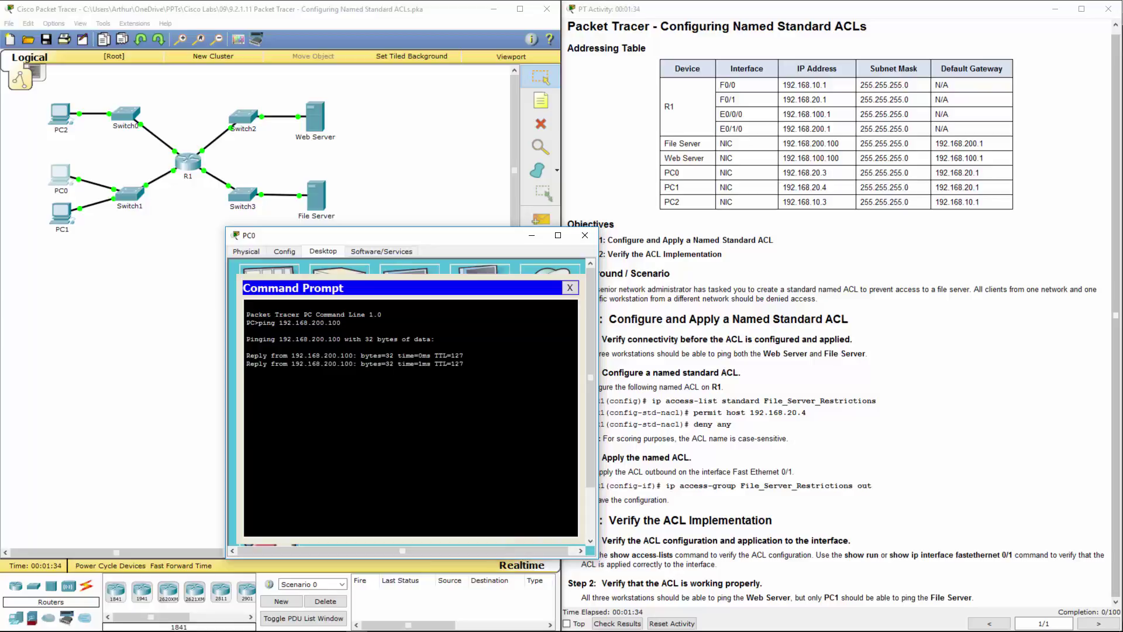
key(ctrl+c)
Ping the Web Server 192.168.100.100 from PC0 and stop it to show 0% loss
key(Up)
key(BackSpace)
key(BackSpace)
key(BackSpace)
key(BackSpace)
key(BackSpace)
key(BackSpace)
key(BackSpace)
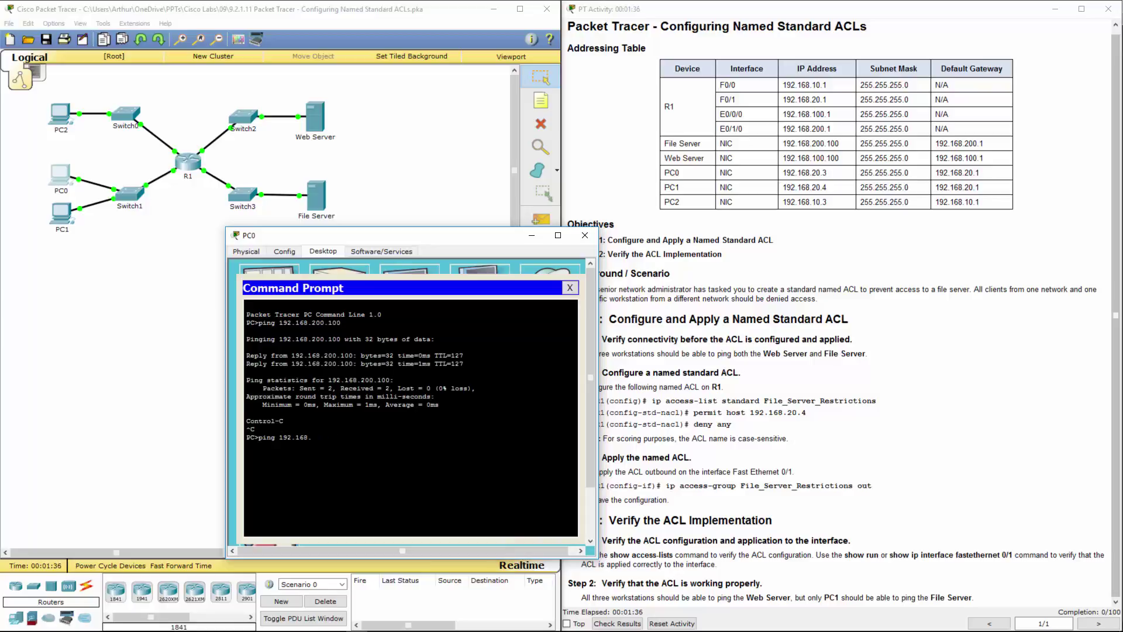
text(100.100)
key(Return)
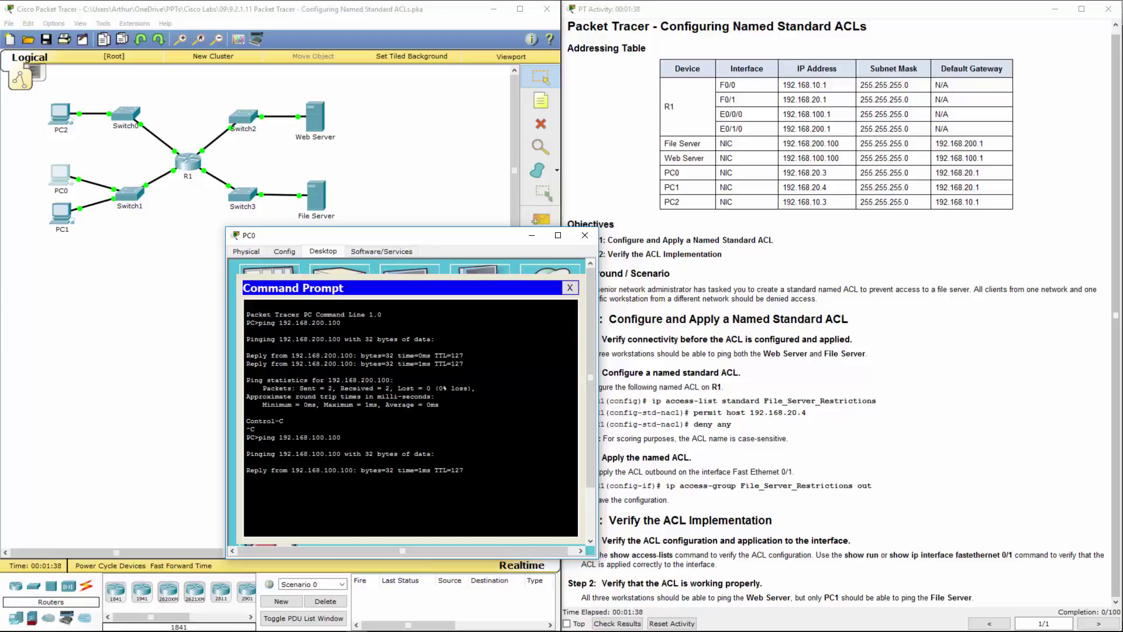
key(ctrl+c)
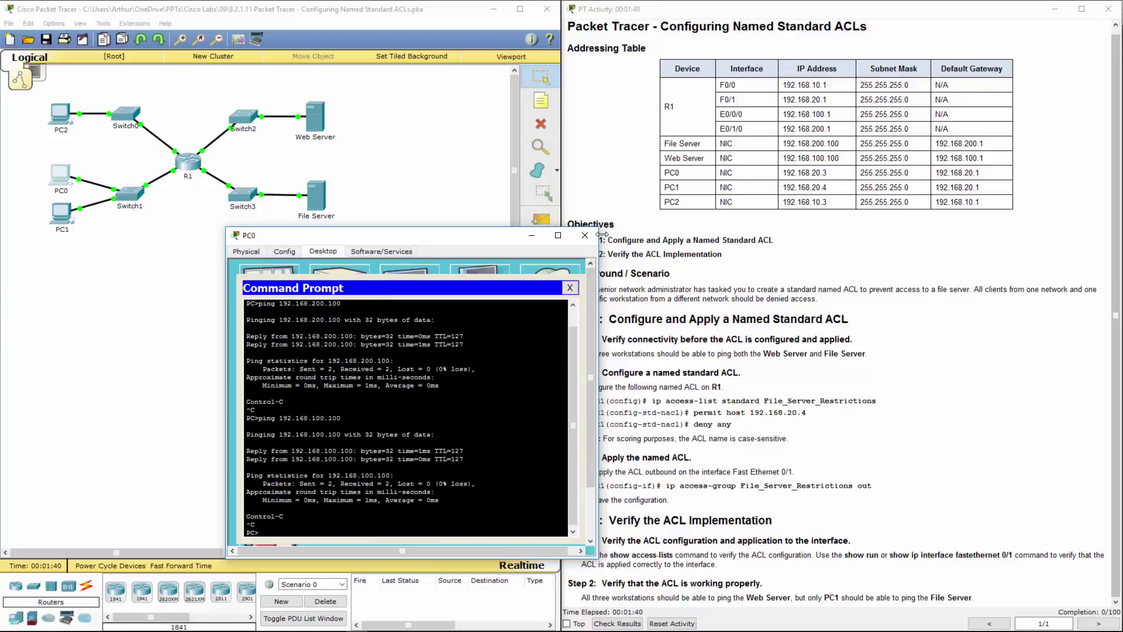
Close PC0 and ping the File Server 192.168.200.100 from PC2's command prompt
click(586, 236)
click(49, 111)
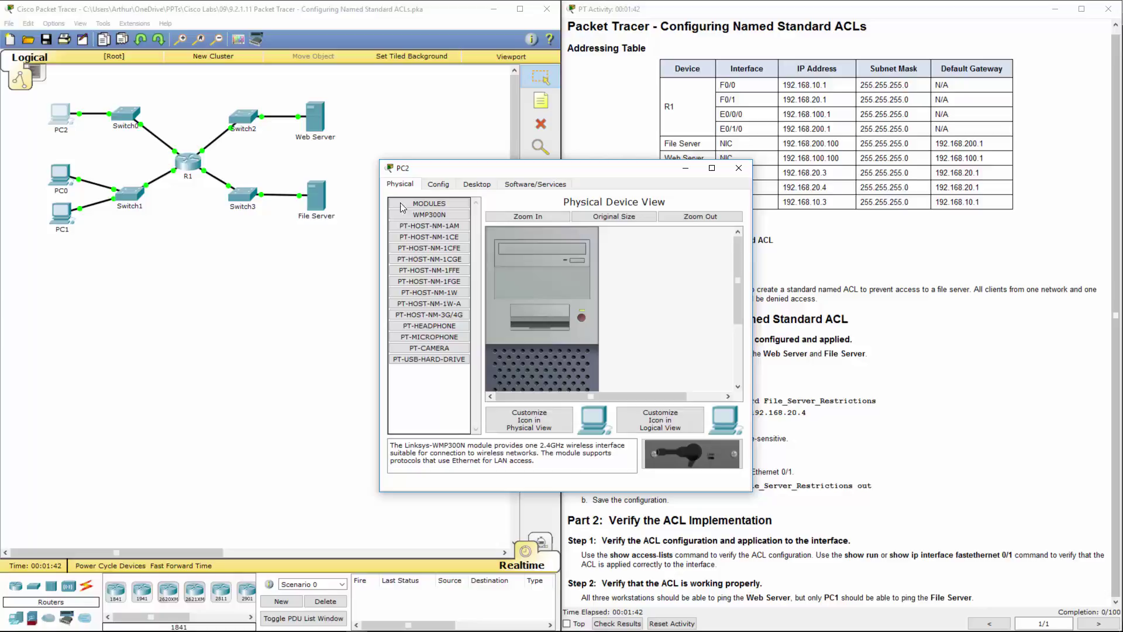
click(477, 185)
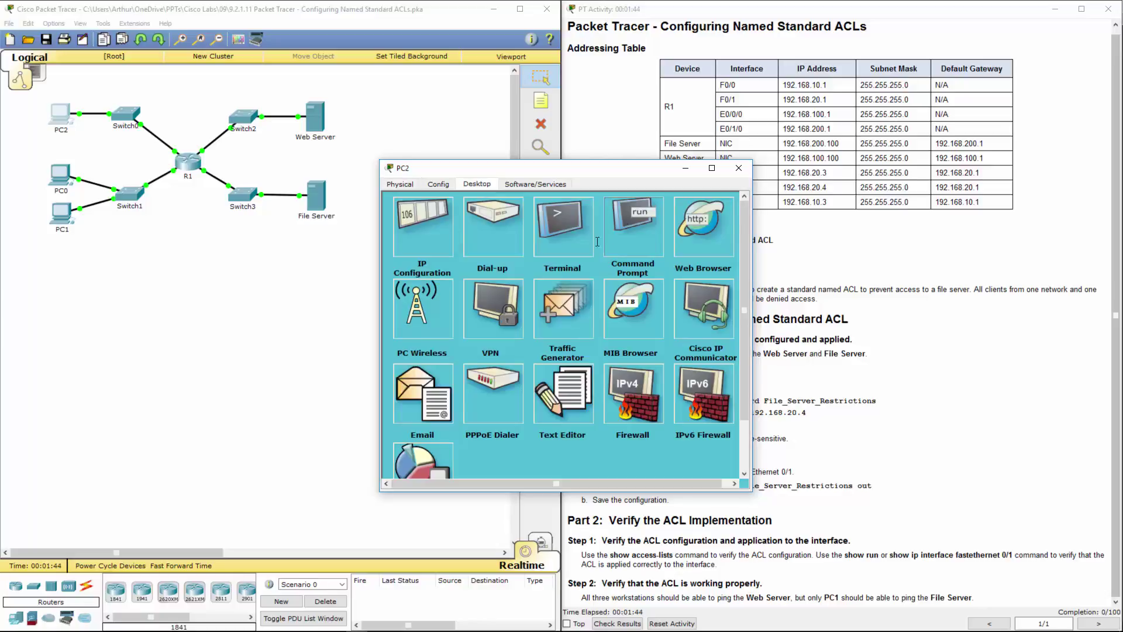
click(633, 234)
text(ping)
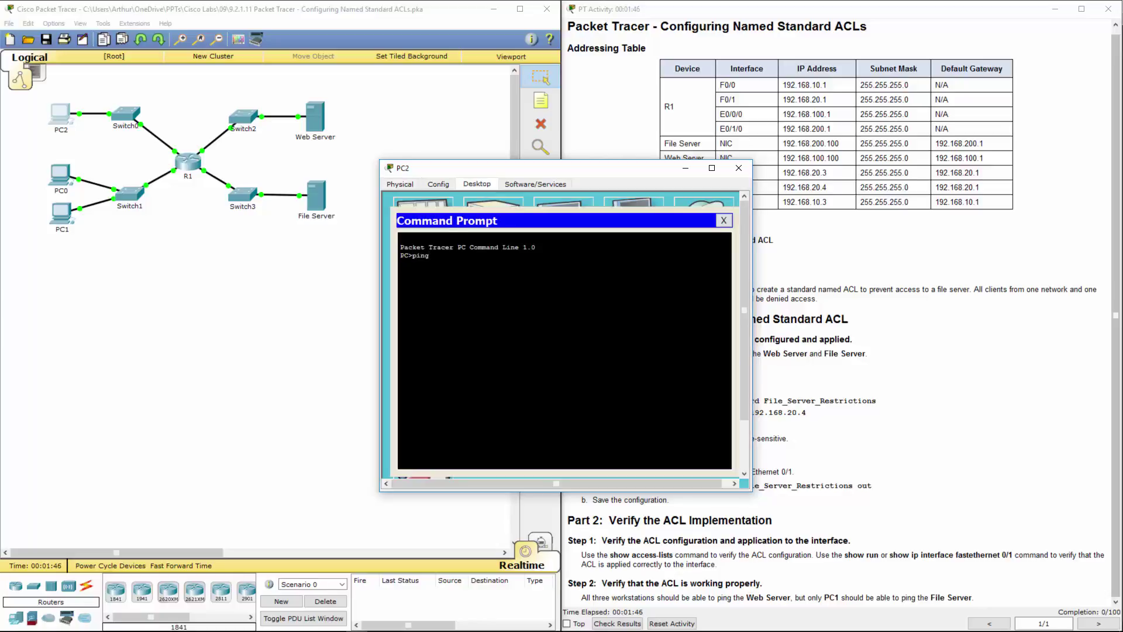
text( 192.168.200.100)
key(Return)
key(ctrl+c)
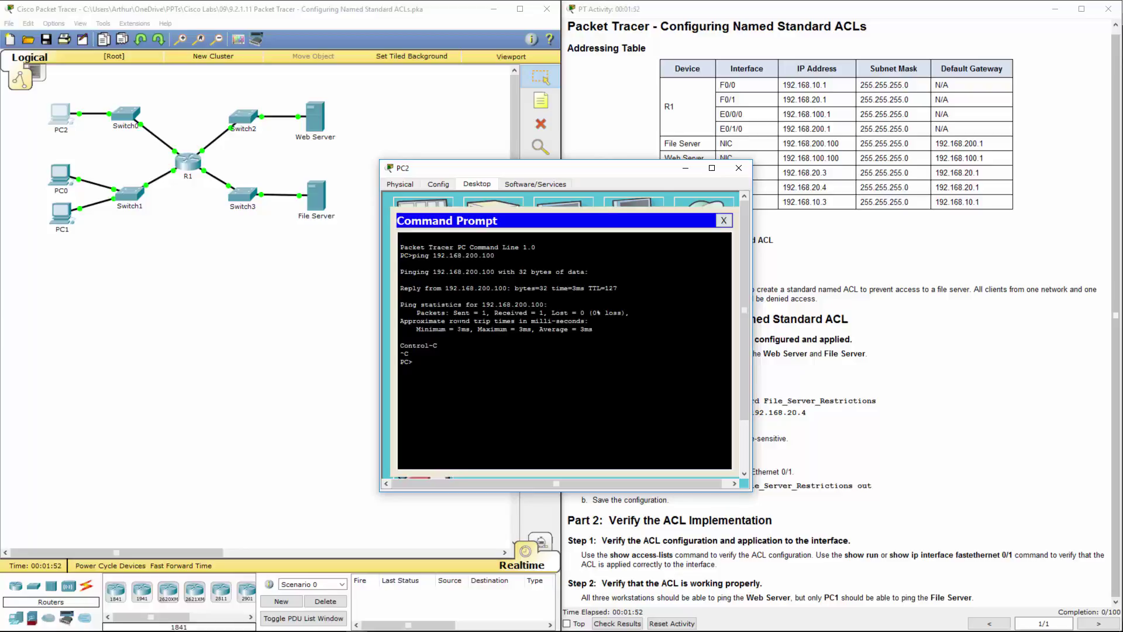
Ping the Web Server 192.168.100.100 from PC2
key(Up)
key(BackSpace)
key(BackSpace)
key(BackSpace)
key(BackSpace)
key(BackSpace)
key(BackSpace)
key(BackSpace)
text(100.100)
key(Return)
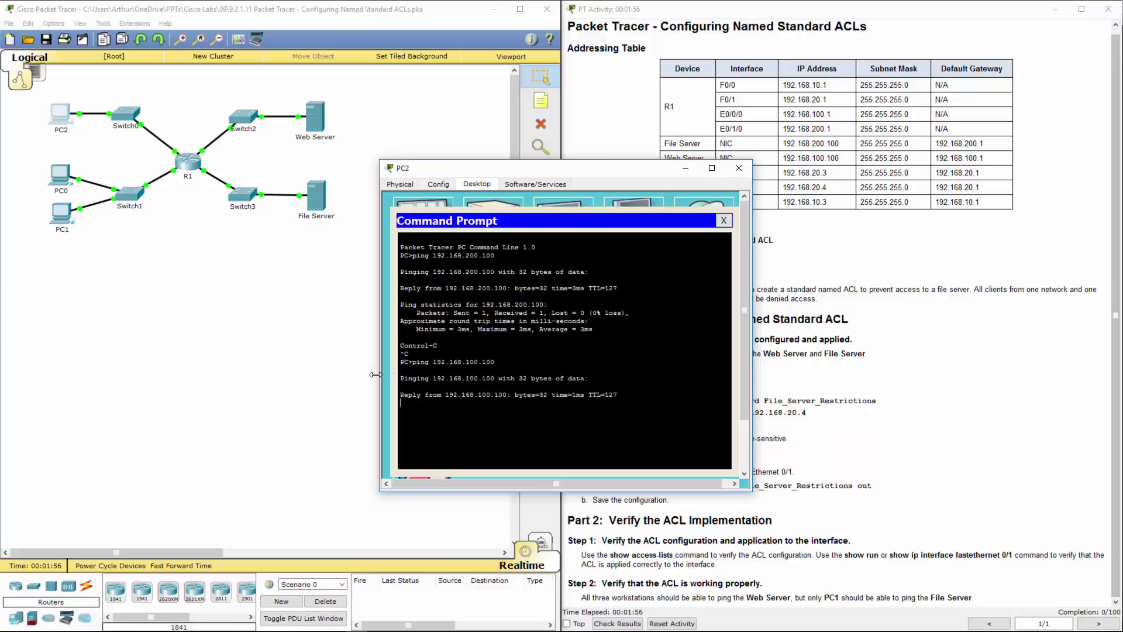
Close PC2's window and review the Web Server address and Step 1 connectivity requirement
click(739, 168)
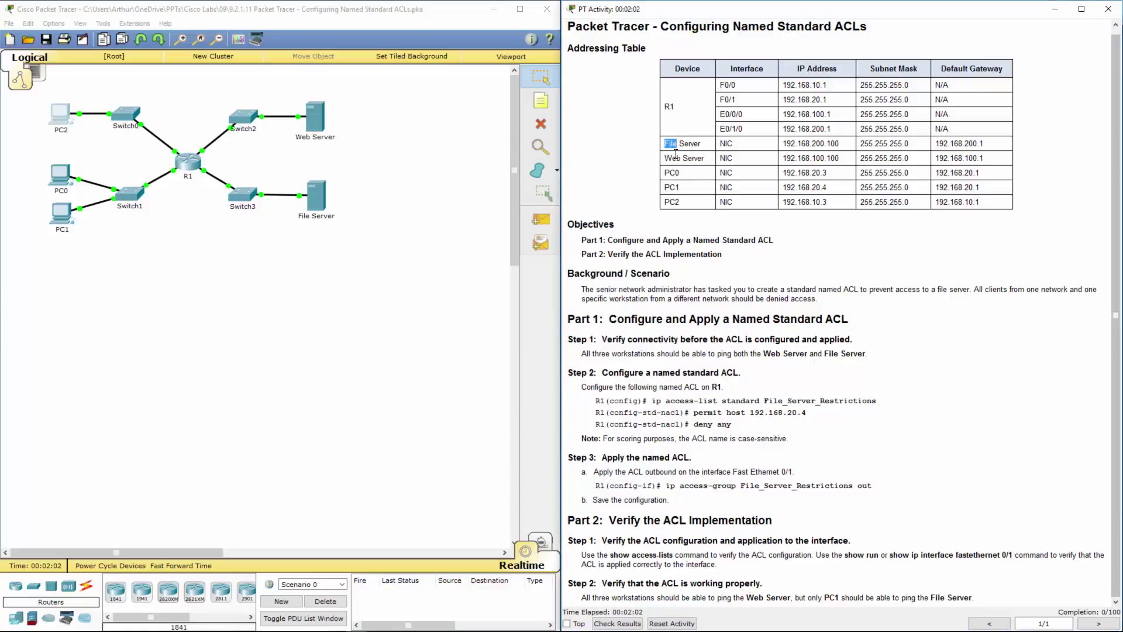
double_click(676, 155)
drag(590, 353, 882, 351)
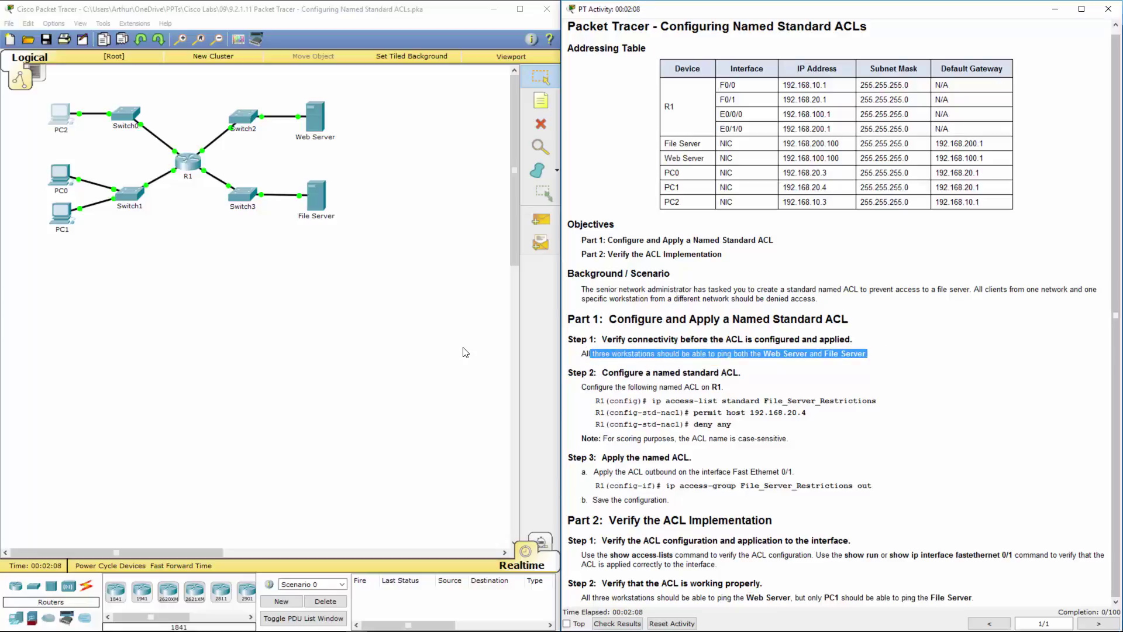
In R1's CLI, enter privileged mode and global configuration mode with en and conf t
click(390, 359)
click(190, 165)
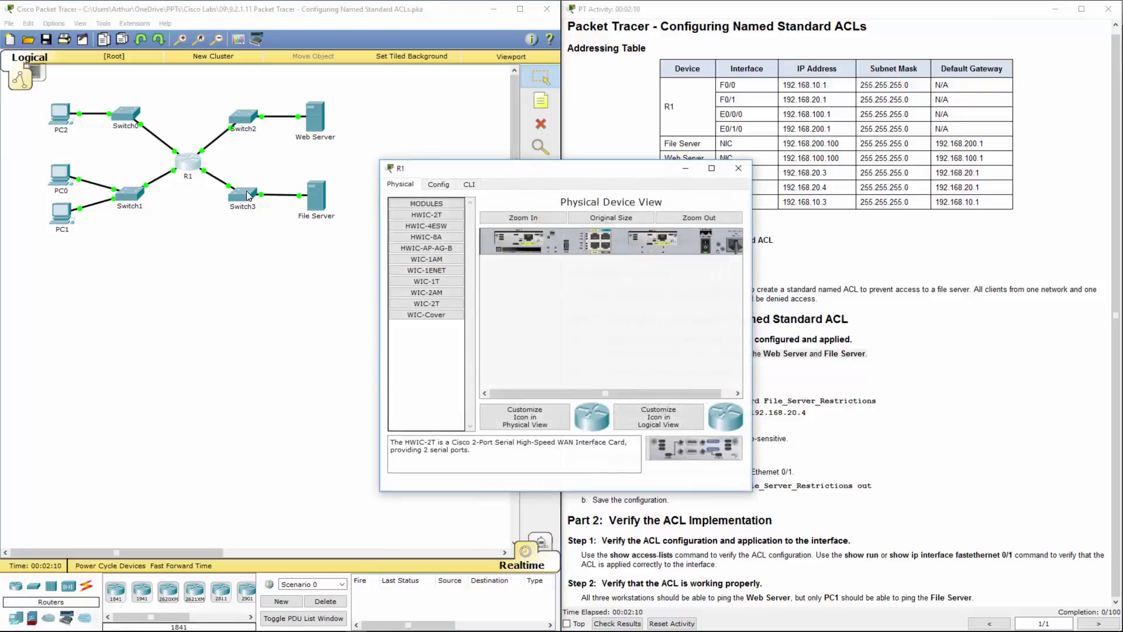
click(465, 185)
drag(524, 181, 371, 232)
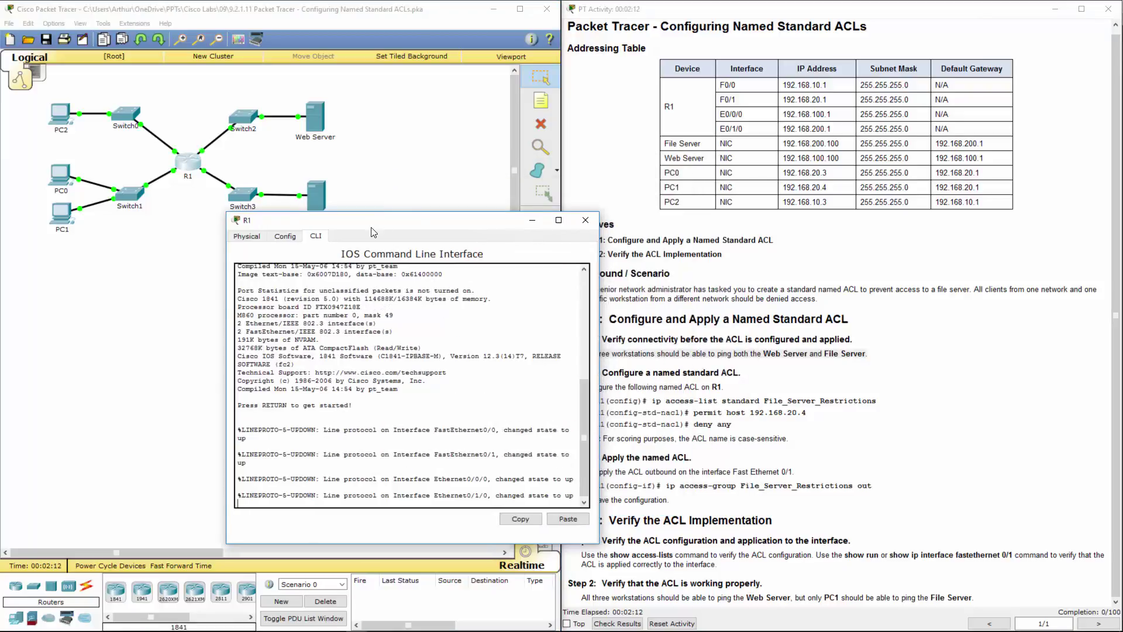
key(Return)
key(Return)
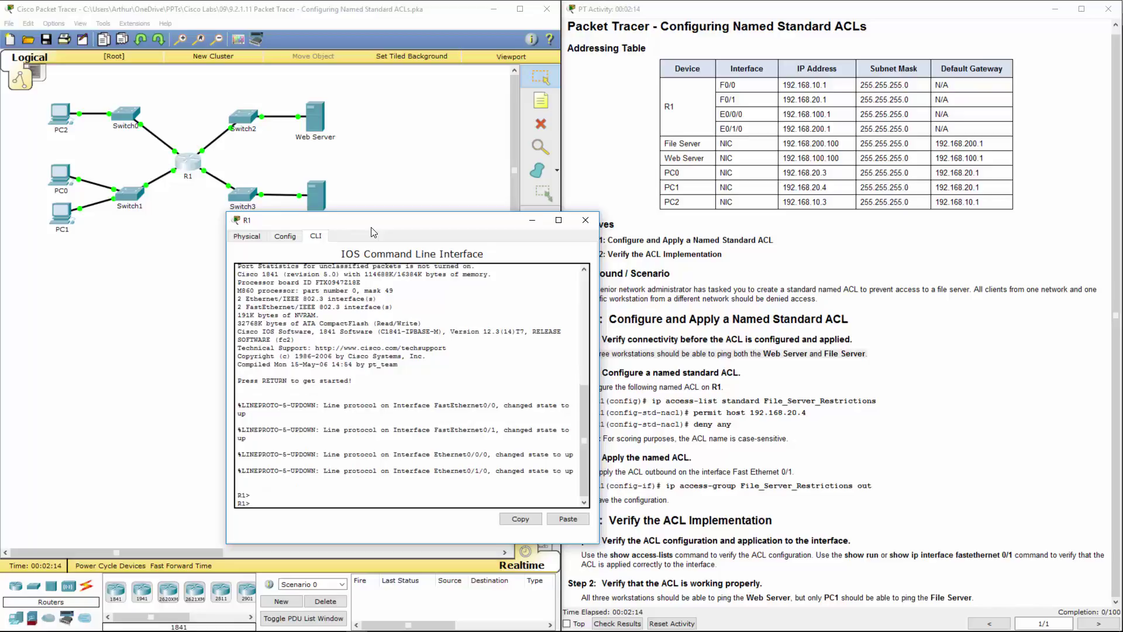
text(en)
key(Return)
text(conf)
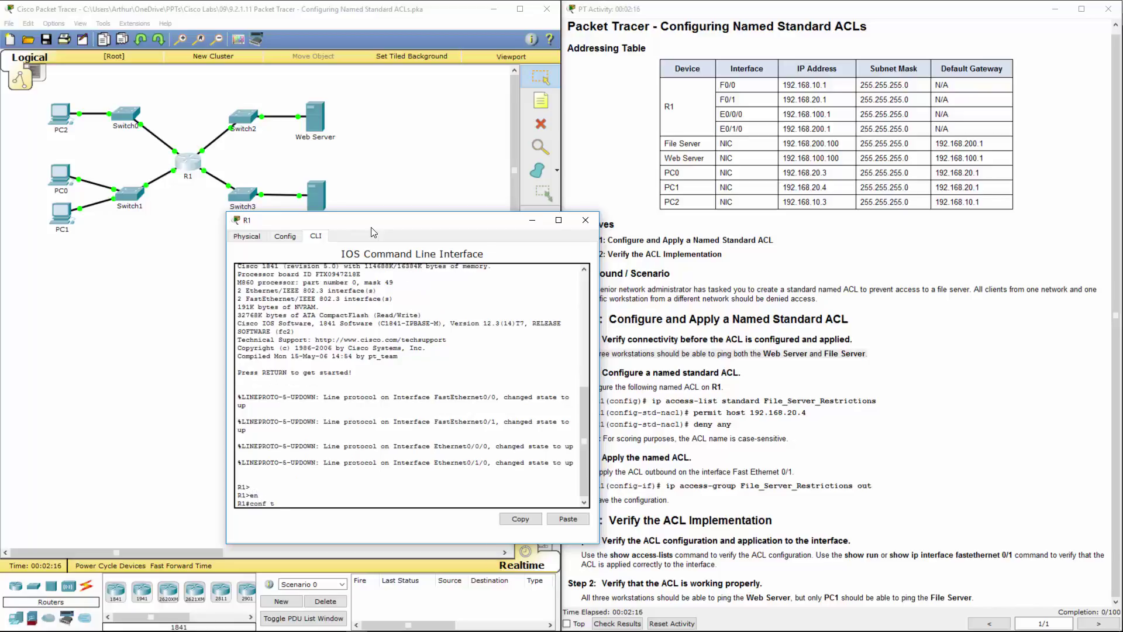
text( t)
key(Return)
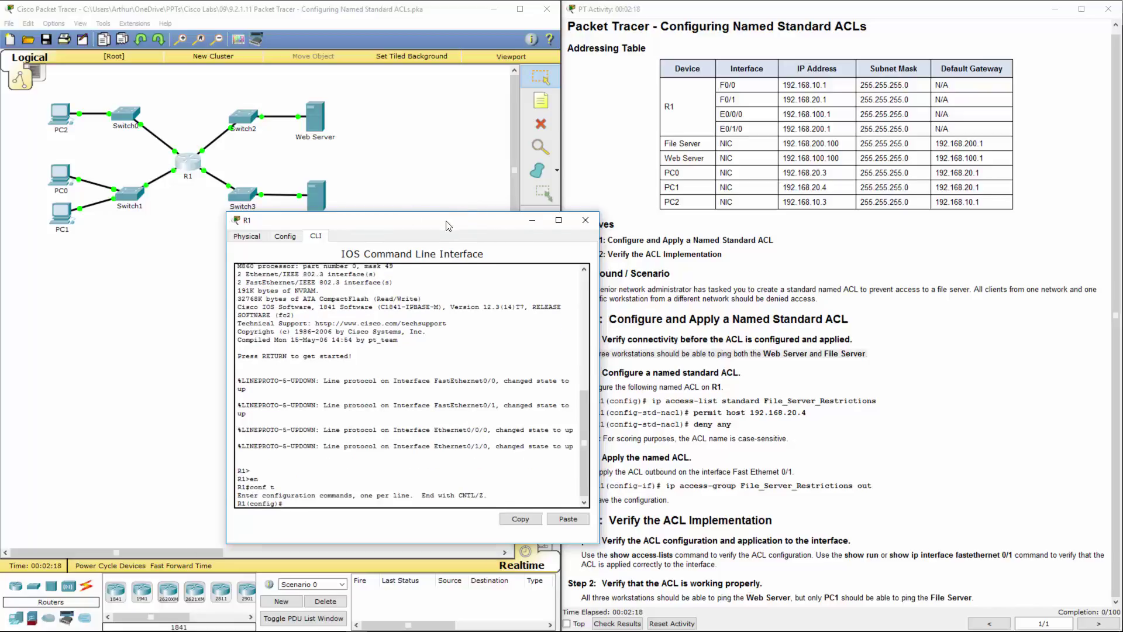
Create the standard named ACL File_Server_Restrictions using the command copied from the instructions
drag(448, 226, 371, 234)
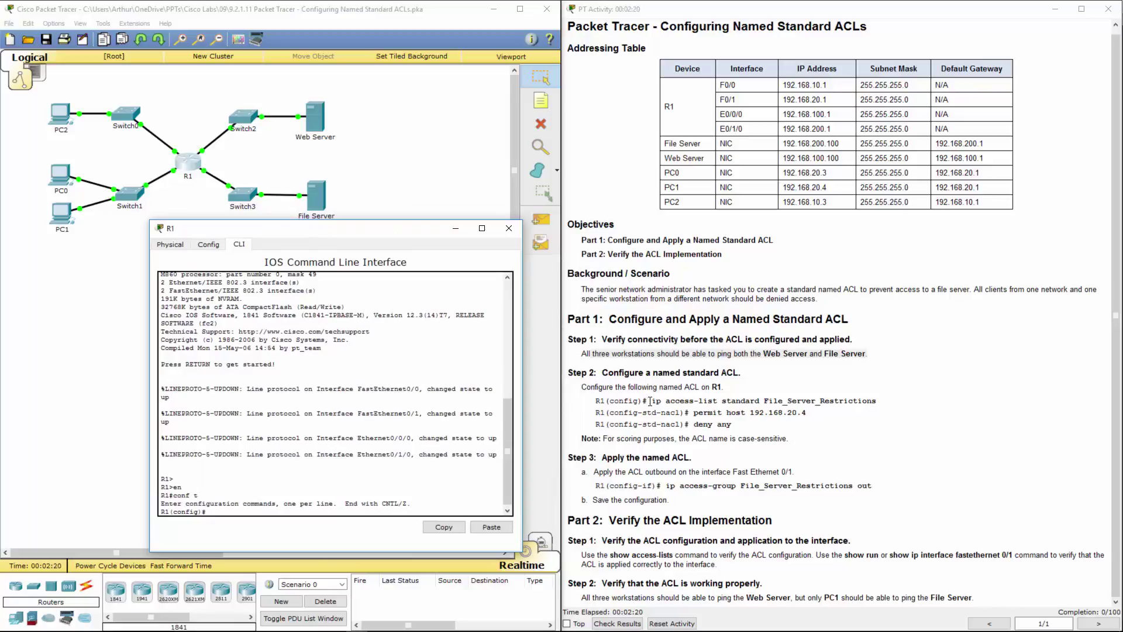
drag(650, 401, 868, 403)
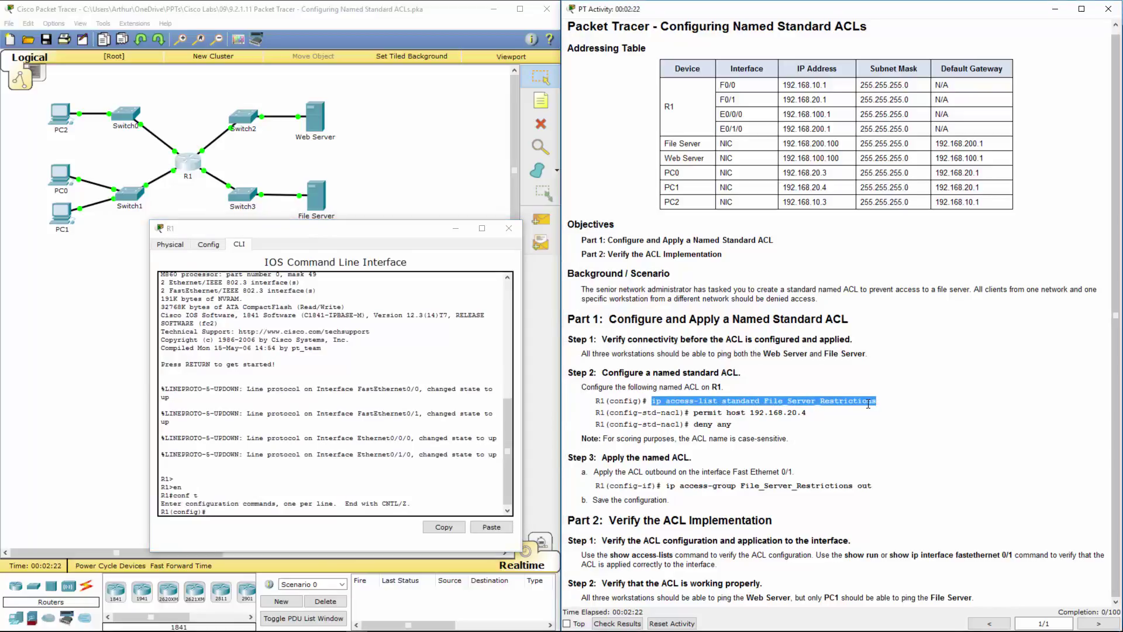
click(252, 507)
key(Return)
key(Return)
key(Return)
key(Return)
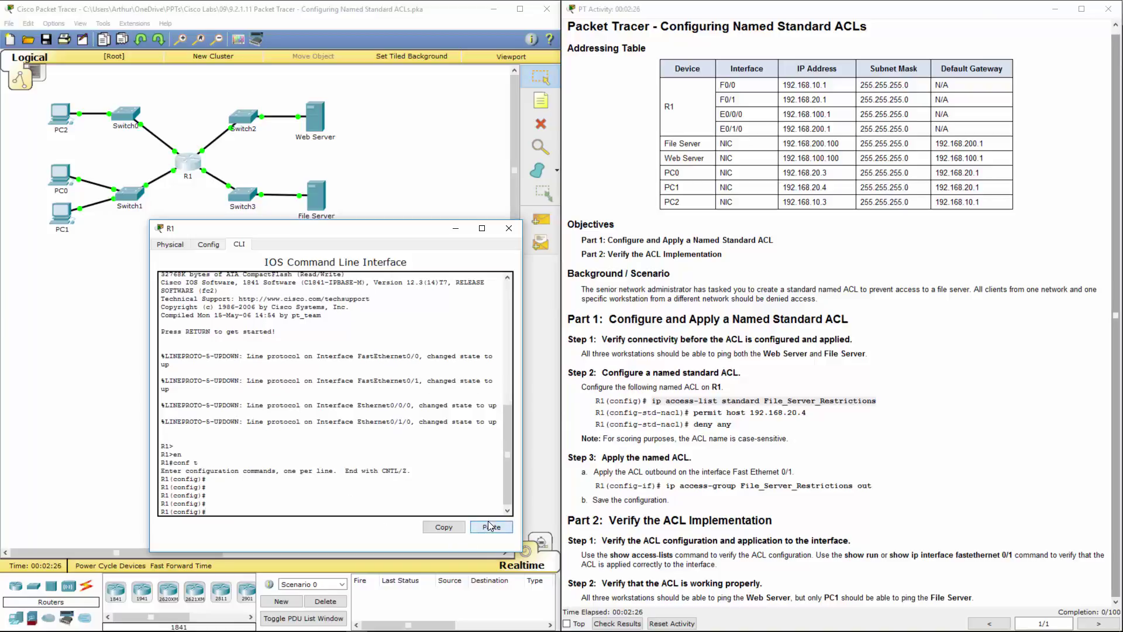
click(490, 525)
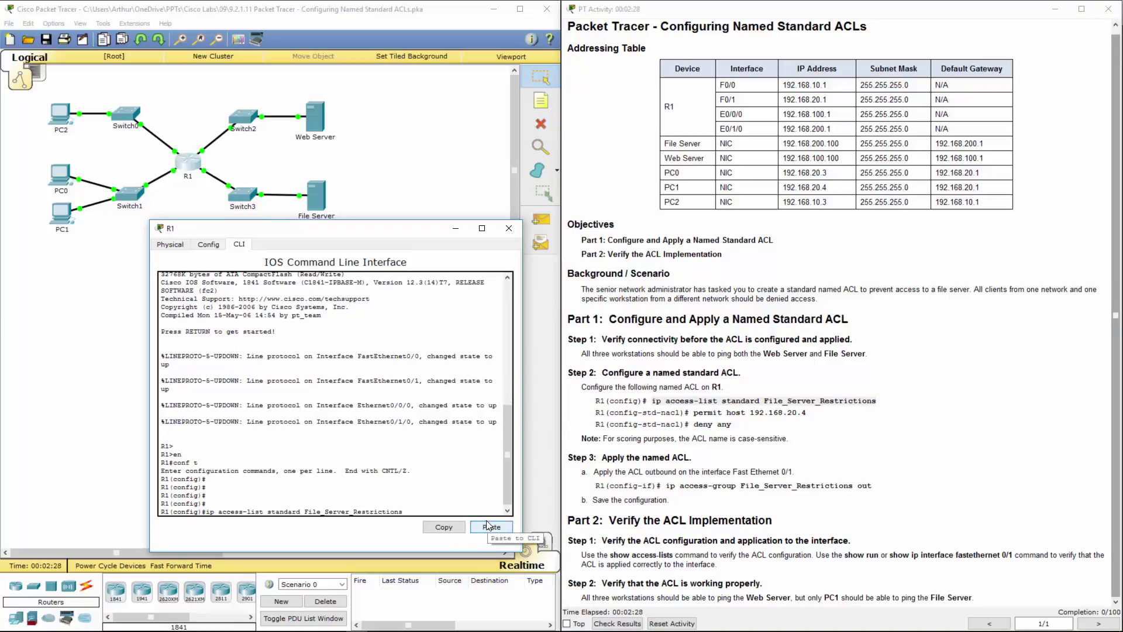
key(Return)
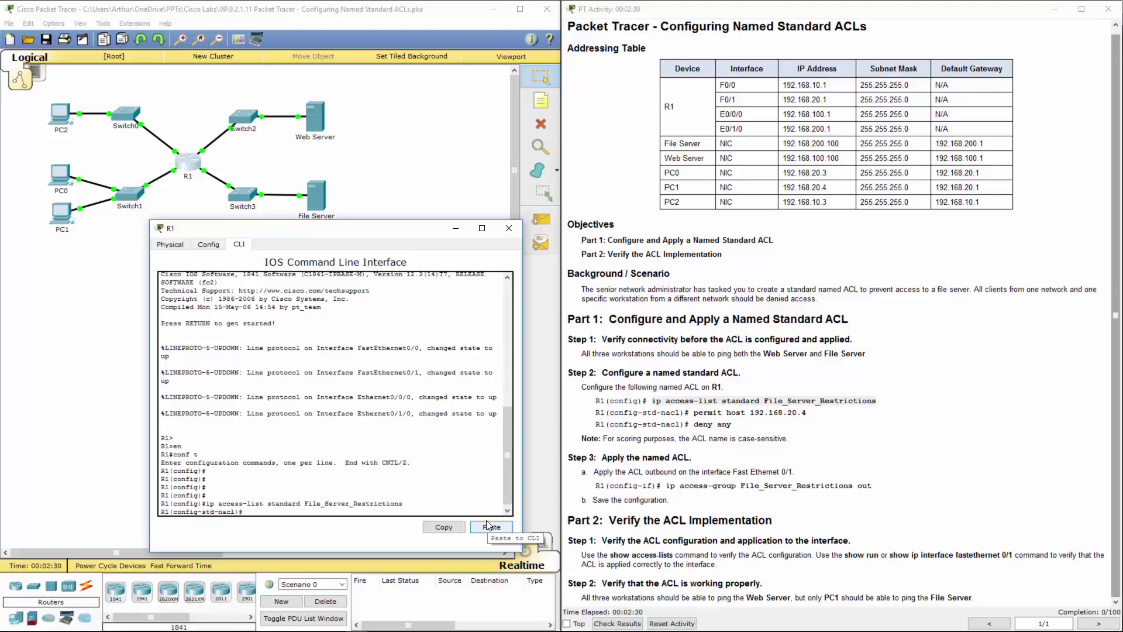
Add the rules permit host 192.168.20.4 and deny any to the ACL
text(per)
key(Tab)
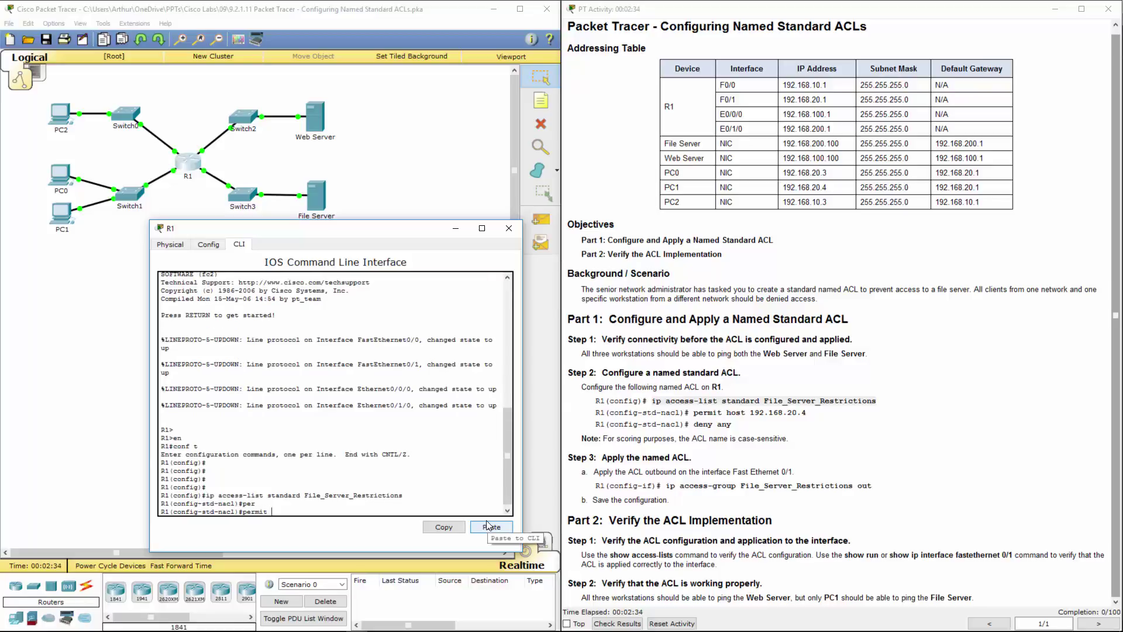
text(host 192.168.)
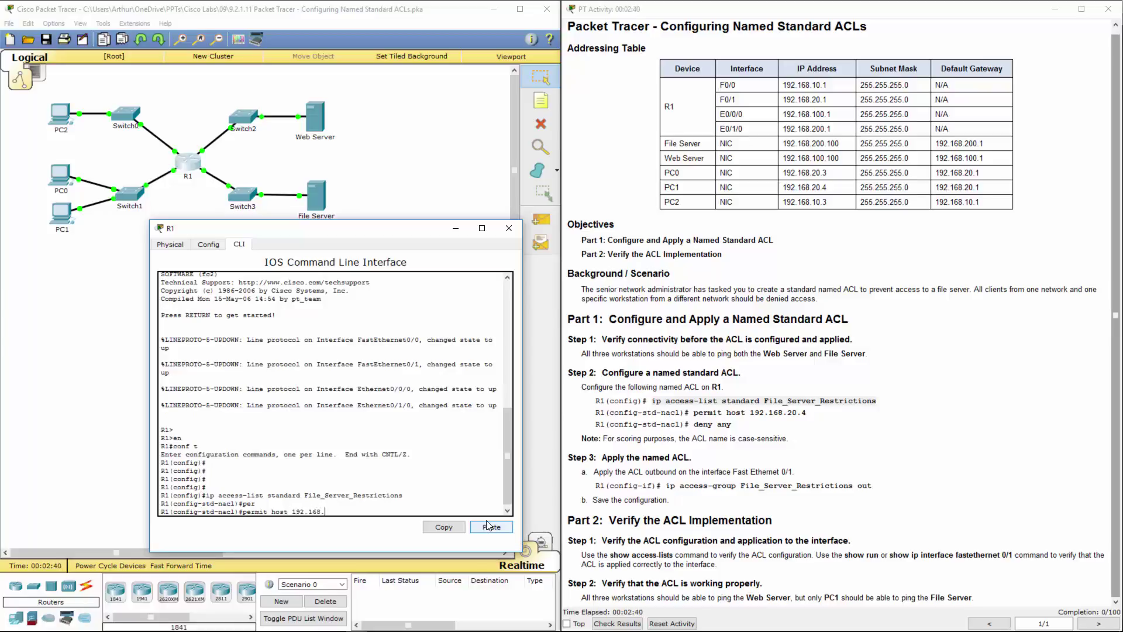
text(20.4)
key(Return)
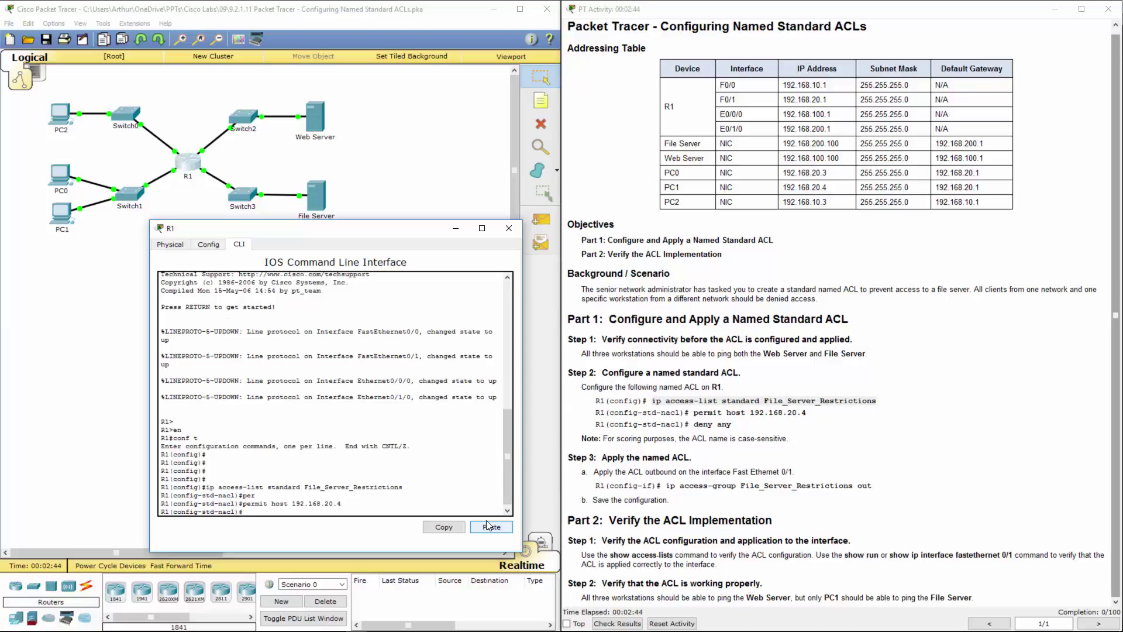
text(den)
key(Tab)
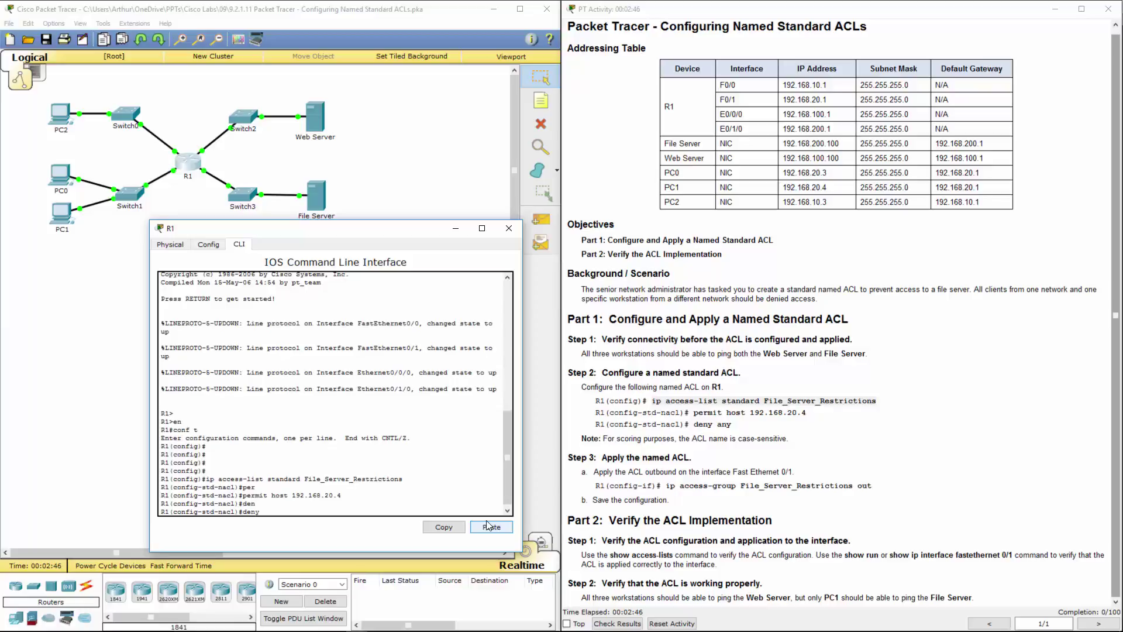
text(any)
key(Return)
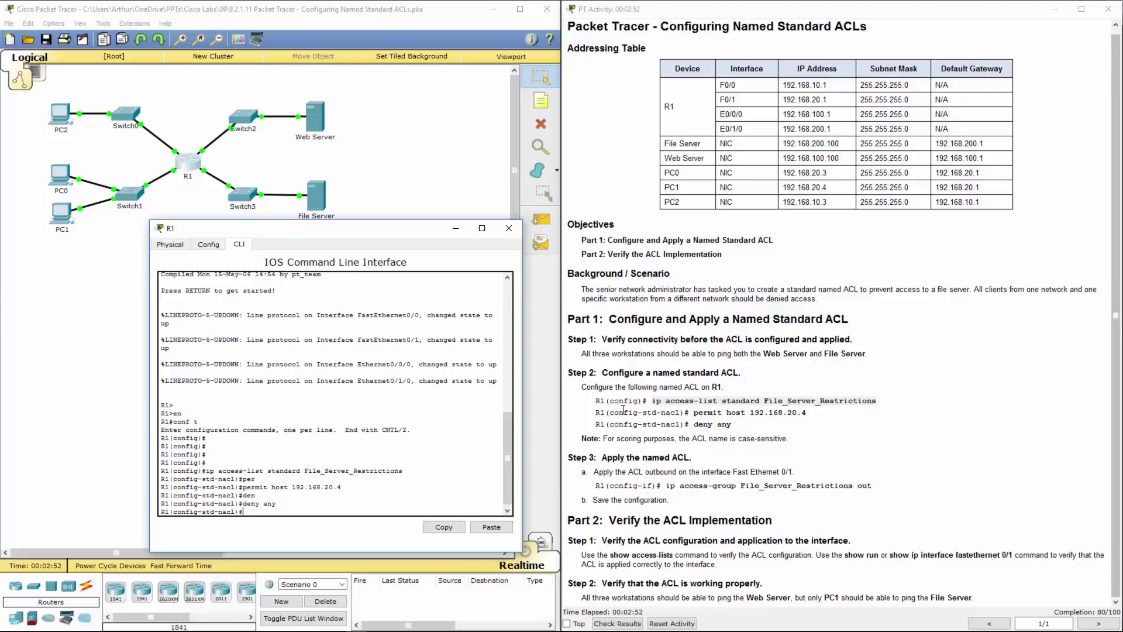
Review the case-sensitive ACL name note and the Step 3 heading in the instructions
drag(617, 440, 790, 439)
click(753, 439)
click(796, 445)
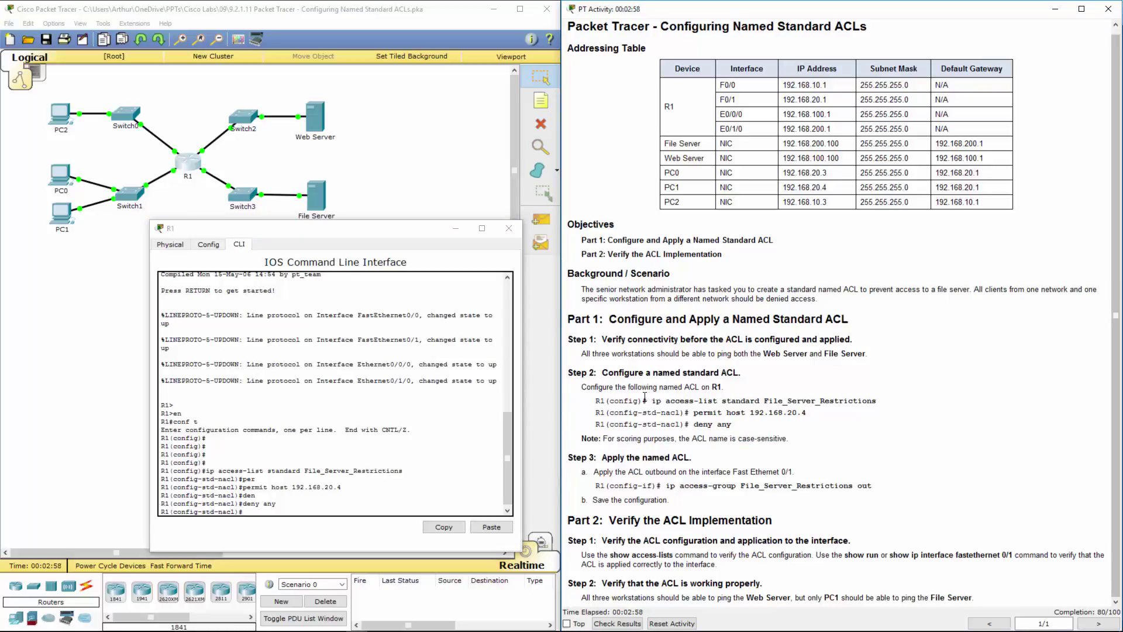
drag(653, 402, 880, 400)
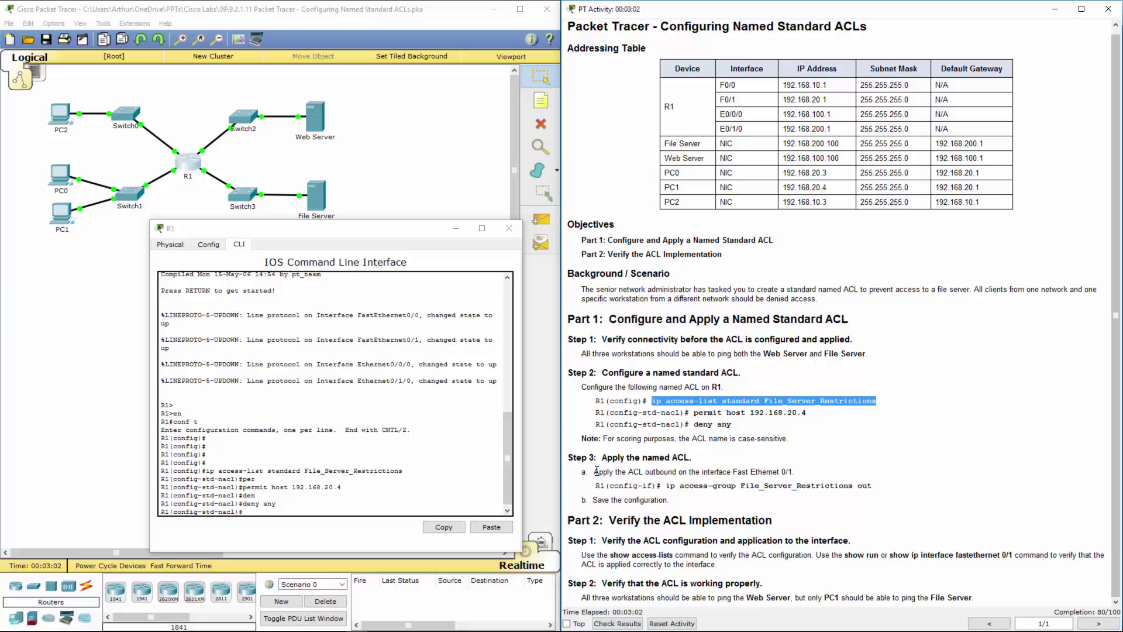
drag(612, 458, 620, 458)
triple_click(659, 464)
click(670, 467)
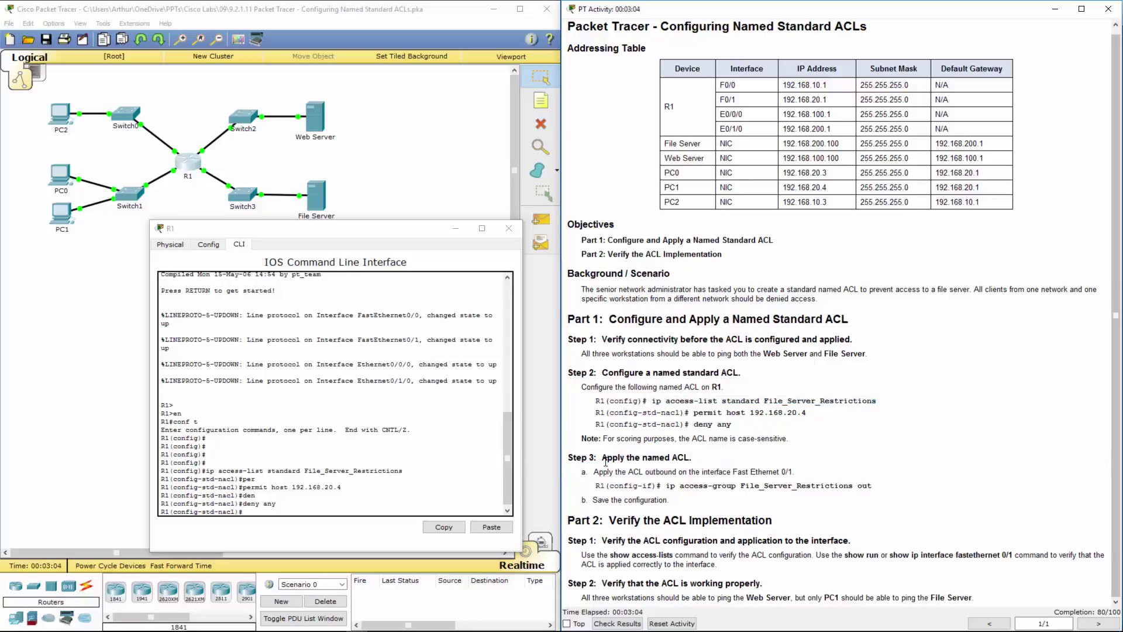
click(302, 502)
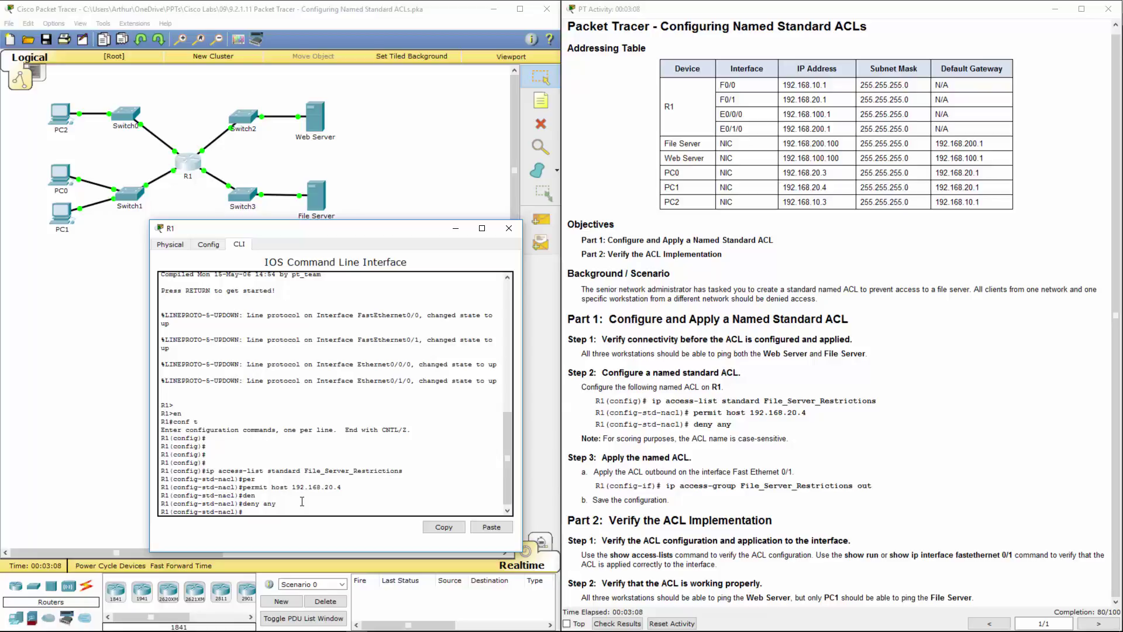
Leave ACL configuration and enter interface configuration for fa0/1
text(exit)
key(Return)
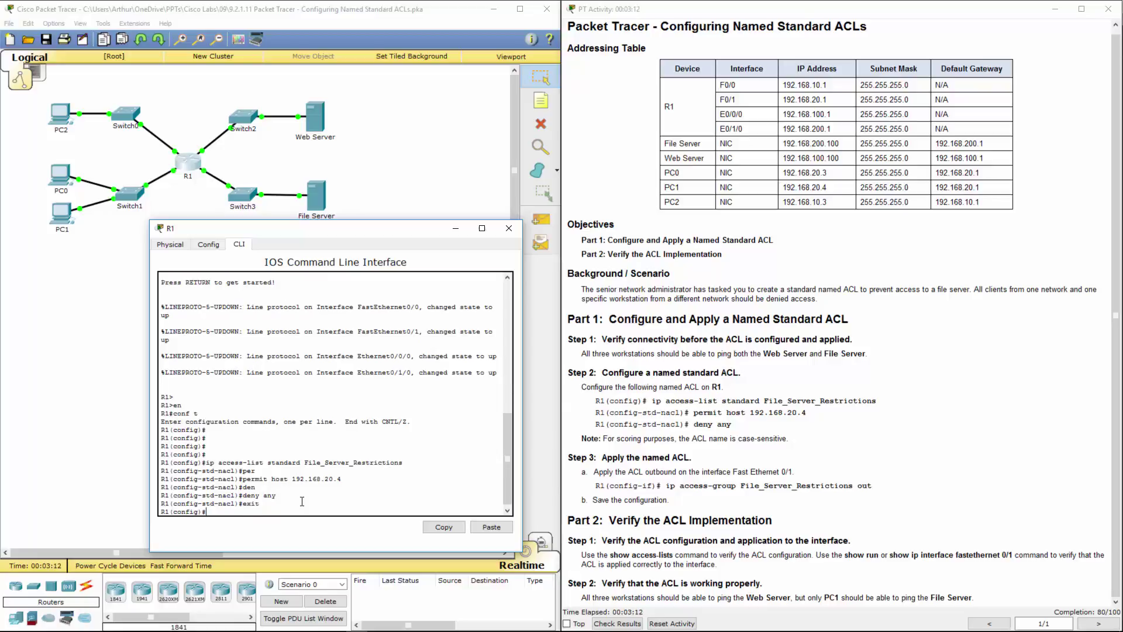
text(int fa0/1)
key(Return)
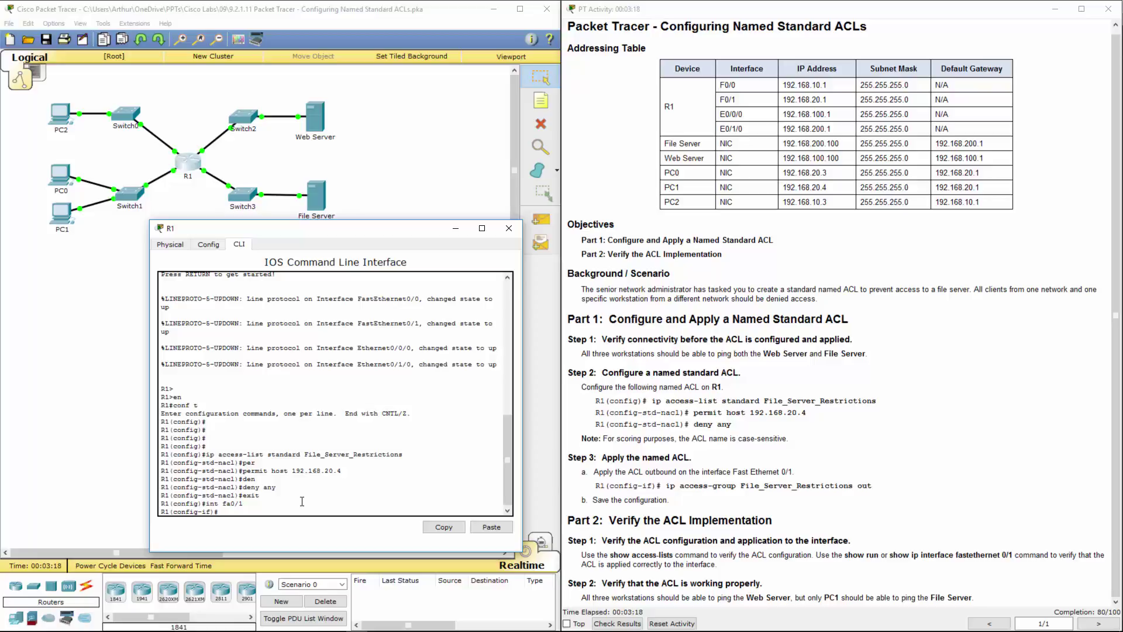
Apply 'ip access-group File_Server_Restrictions out' on fa0/1 and close R1's window
drag(872, 485, 668, 486)
key(ctrl+c)
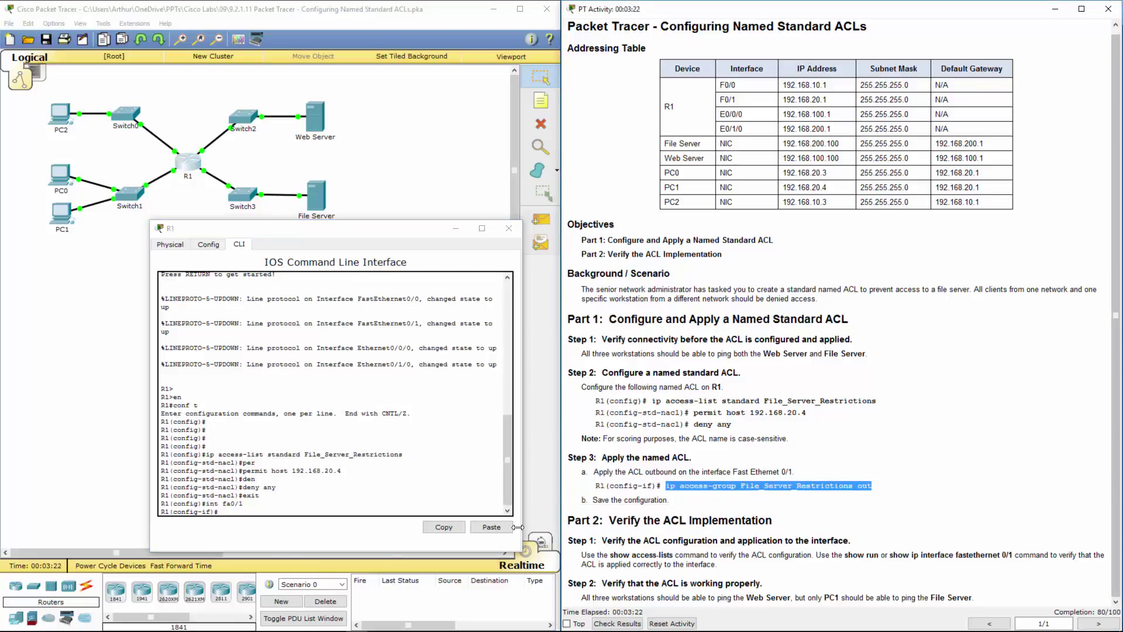
click(264, 510)
click(477, 528)
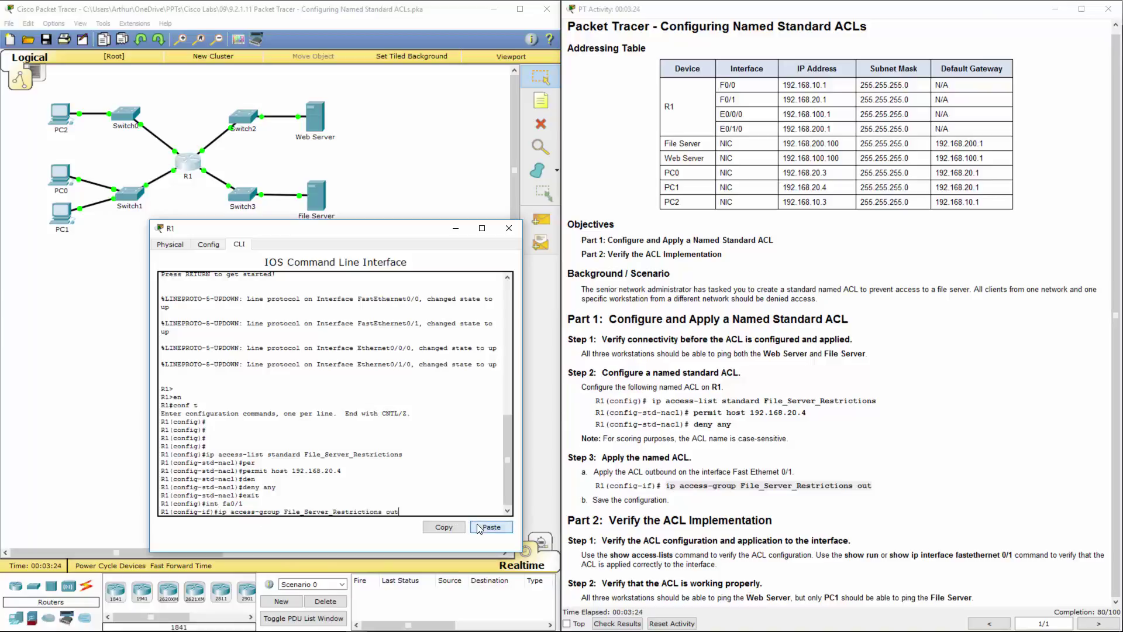
key(Return)
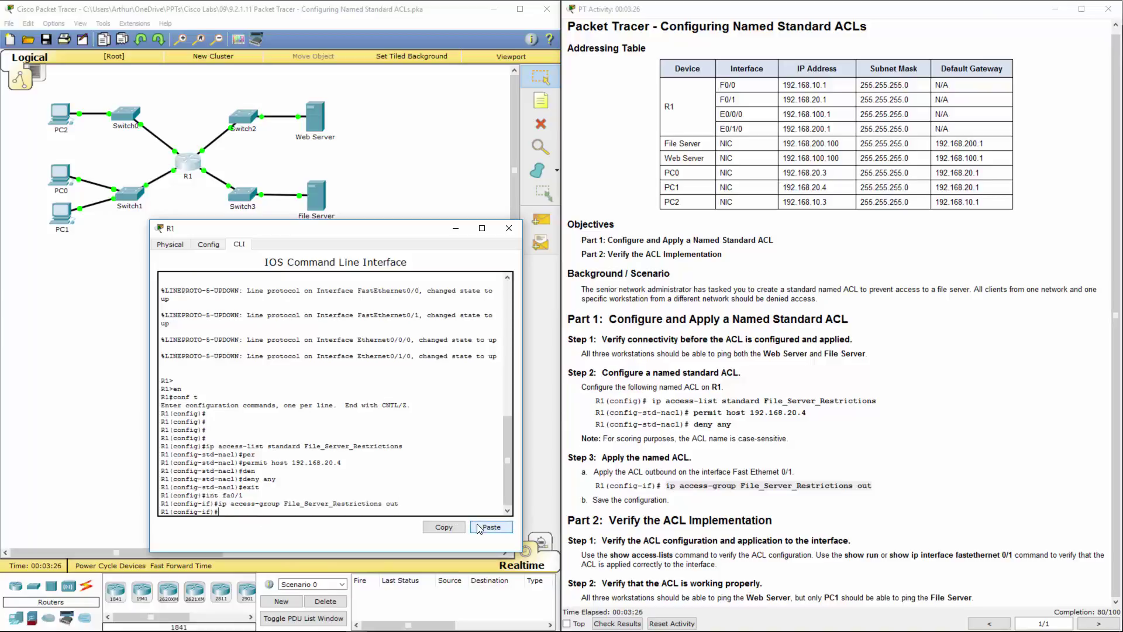
drag(666, 485, 871, 485)
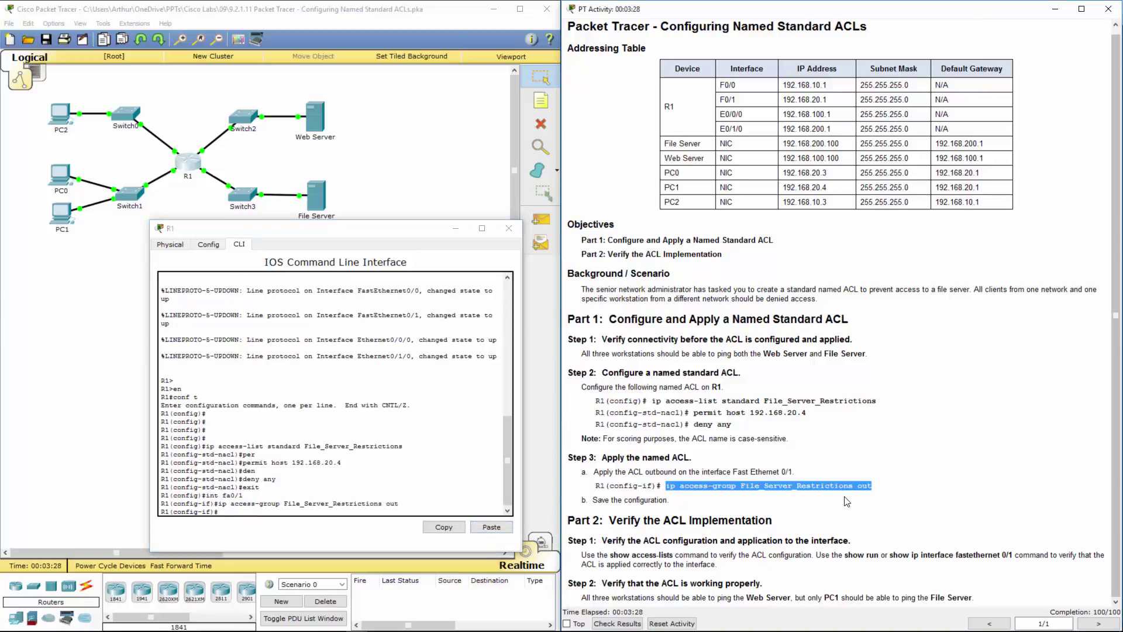
click(509, 229)
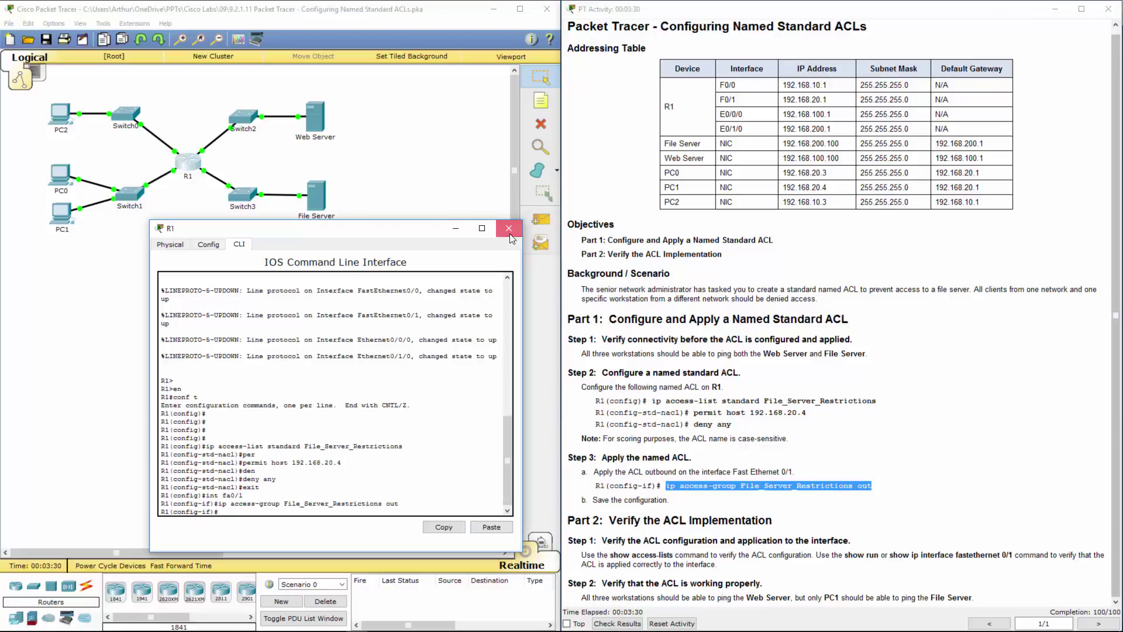
Rerun an earlier ping from PC0's command prompt to check the ACL's effect
click(59, 180)
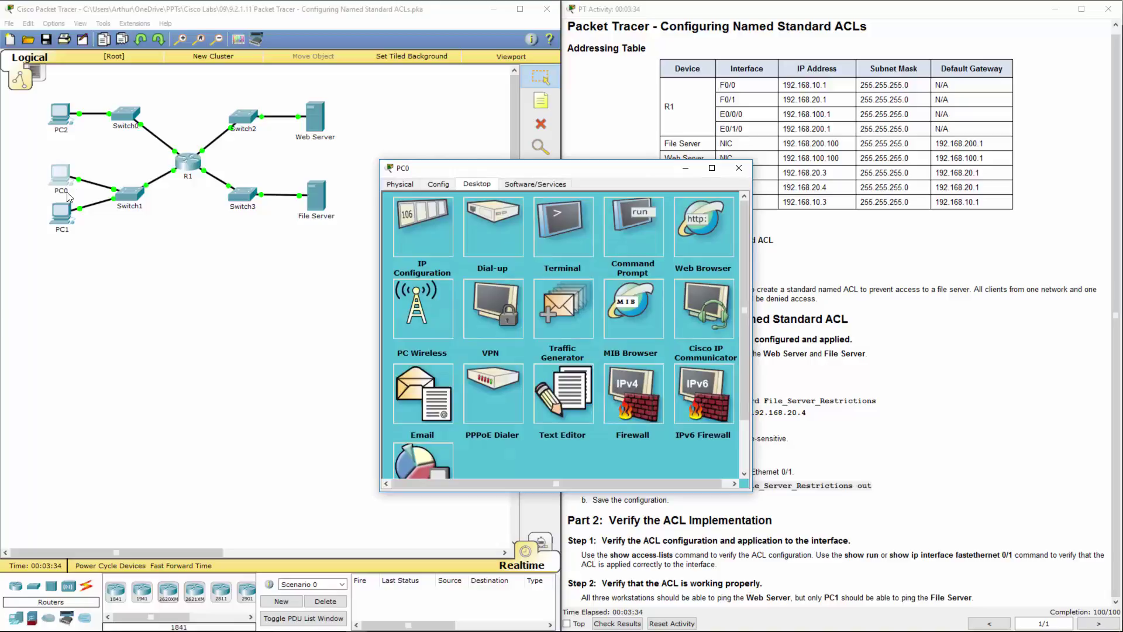
click(640, 230)
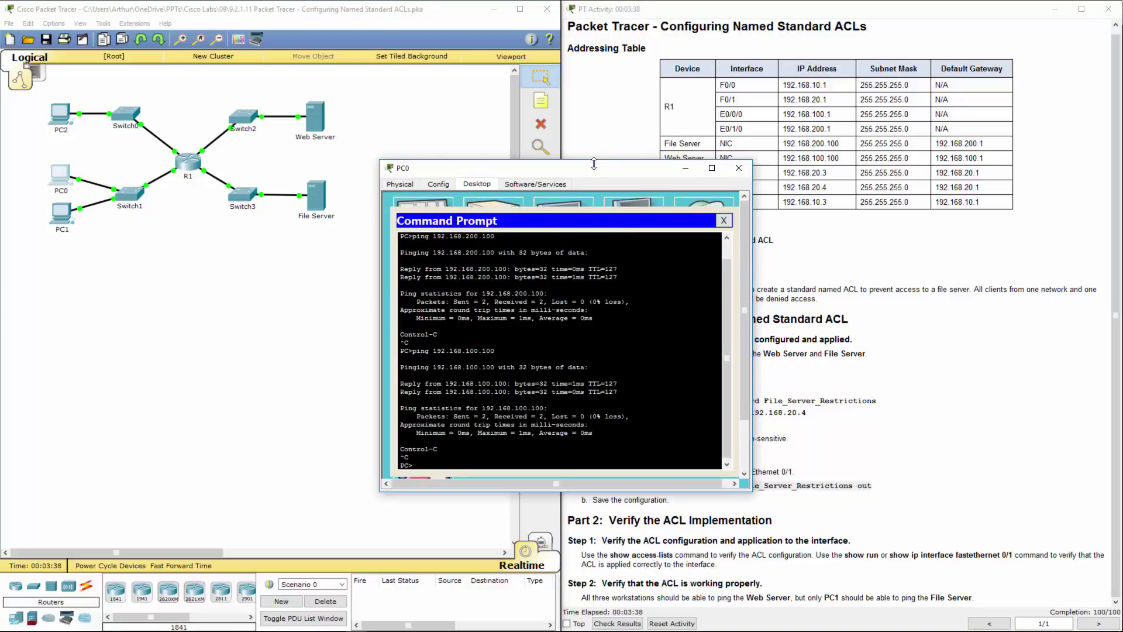
key(Up)
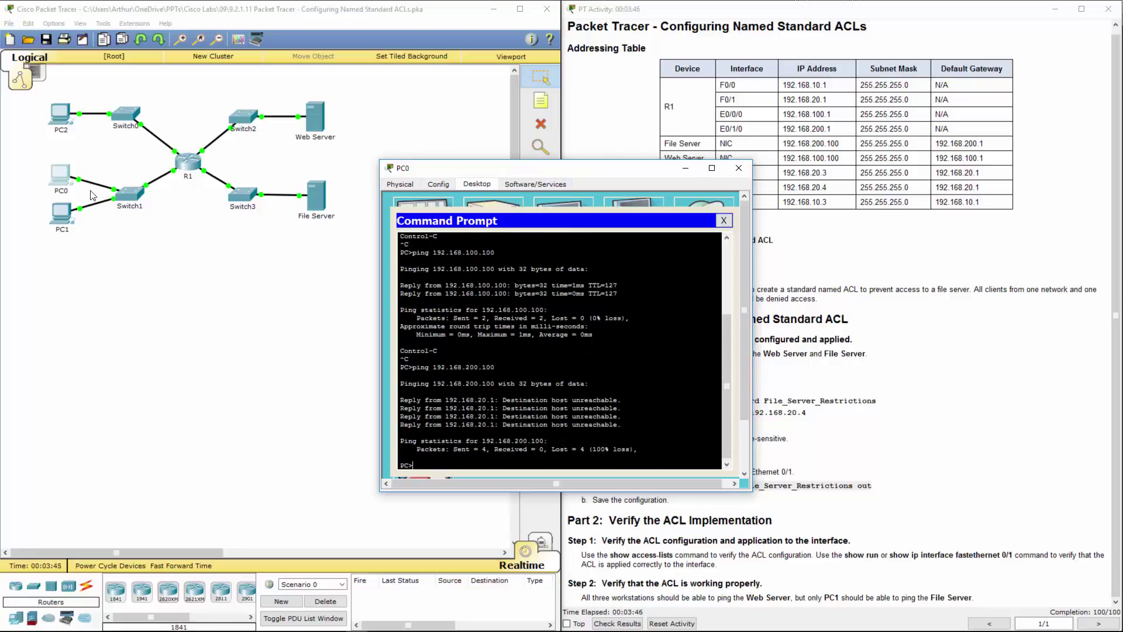
click(738, 168)
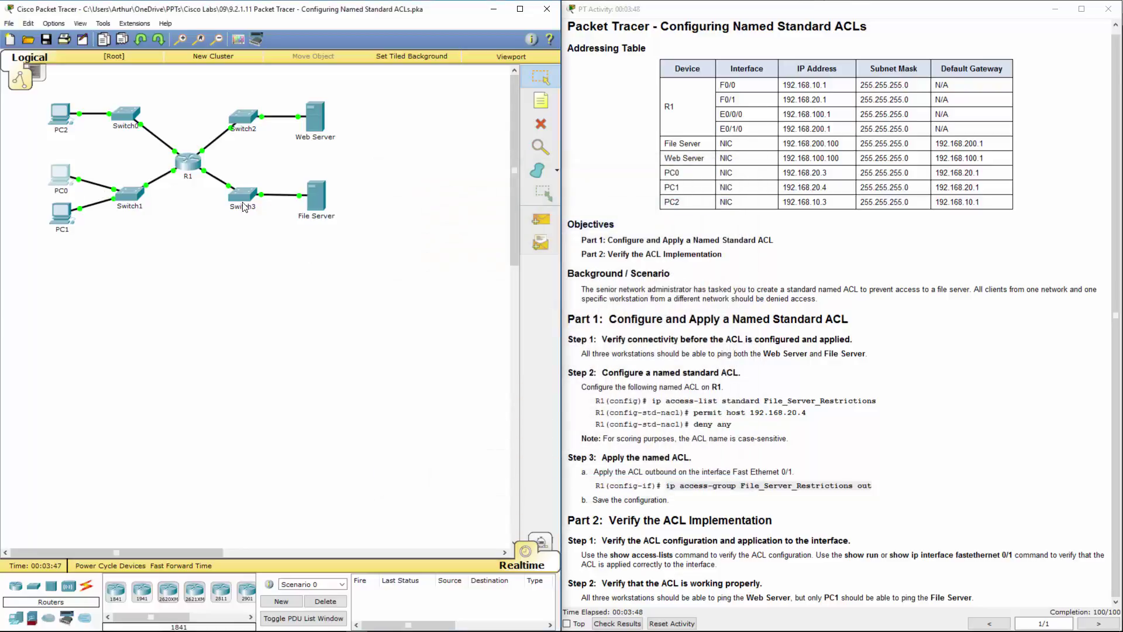
Ping the file server 192.168.200.100 from PC2, which now returns destination host unreachable
click(60, 113)
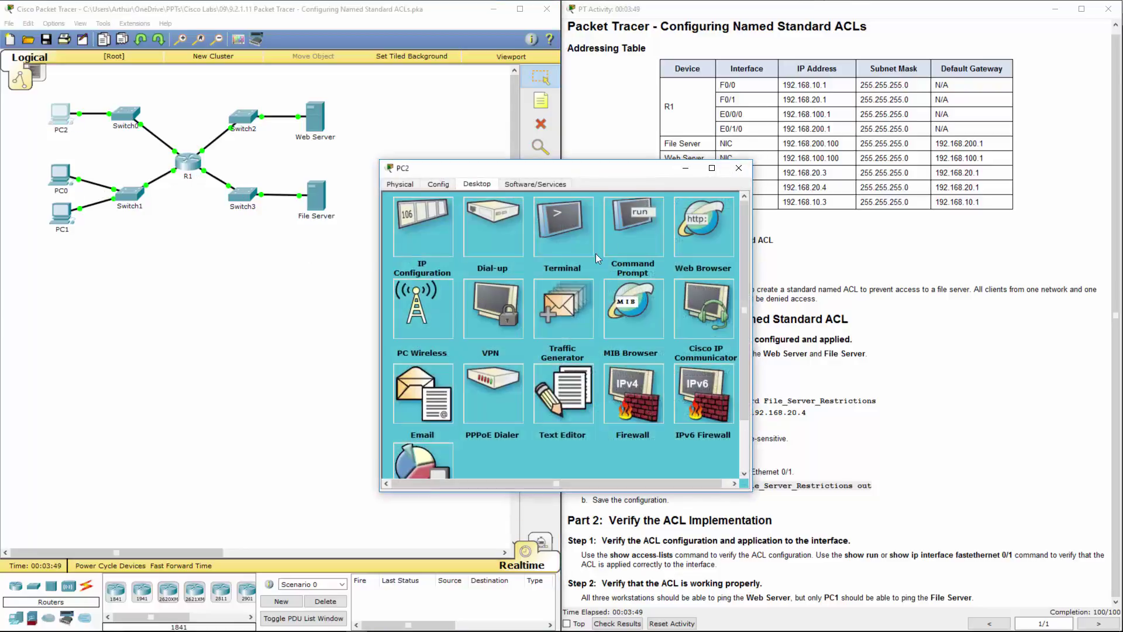
click(654, 227)
key(Up)
key(Return)
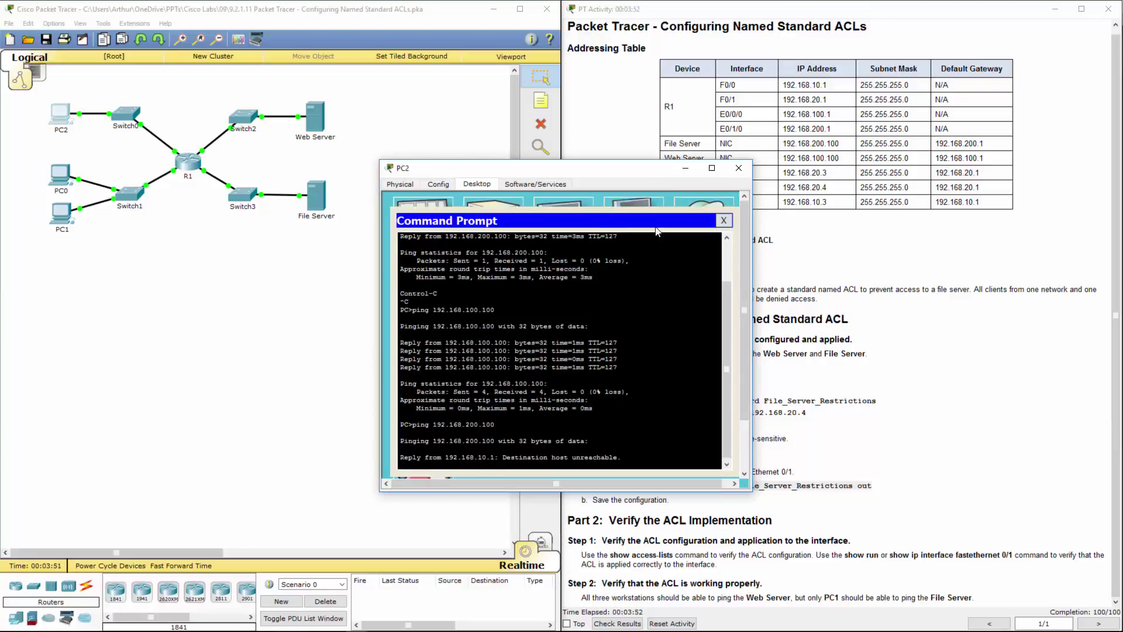
click(739, 167)
Ping the file server 192.168.200.100 from PC1 and confirm 0% loss
click(56, 223)
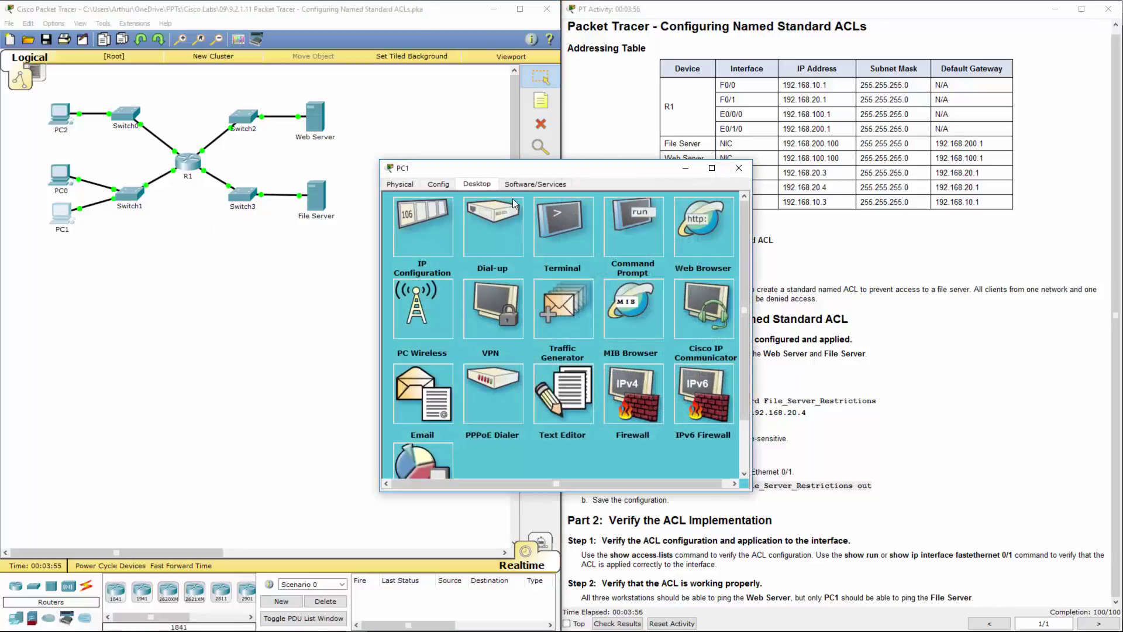
drag(600, 163, 294, 279)
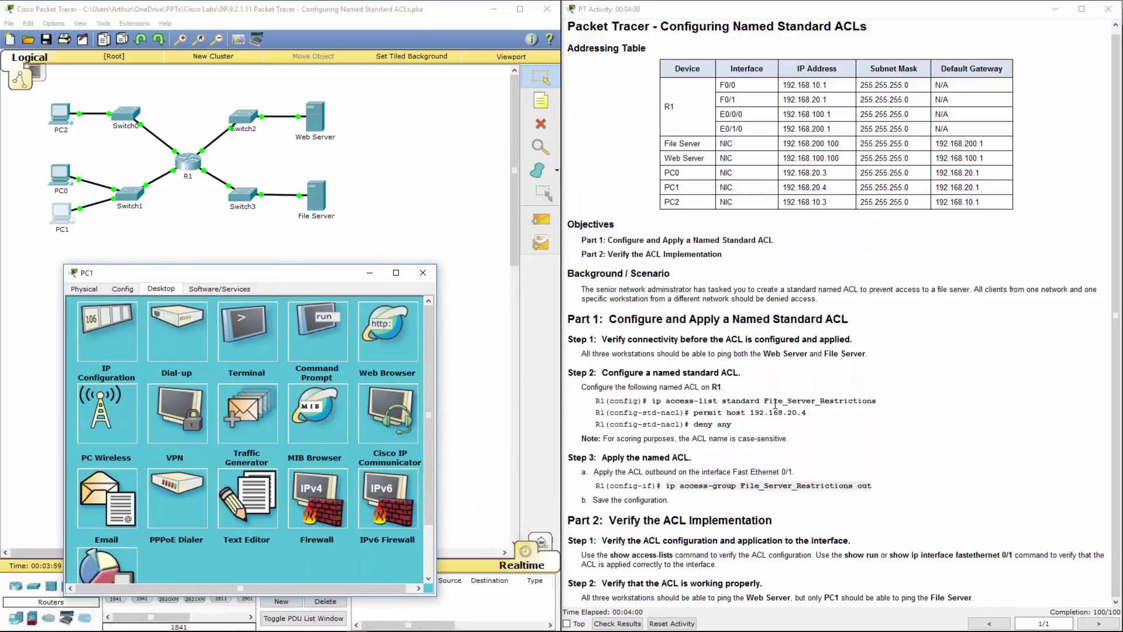
drag(702, 416, 807, 413)
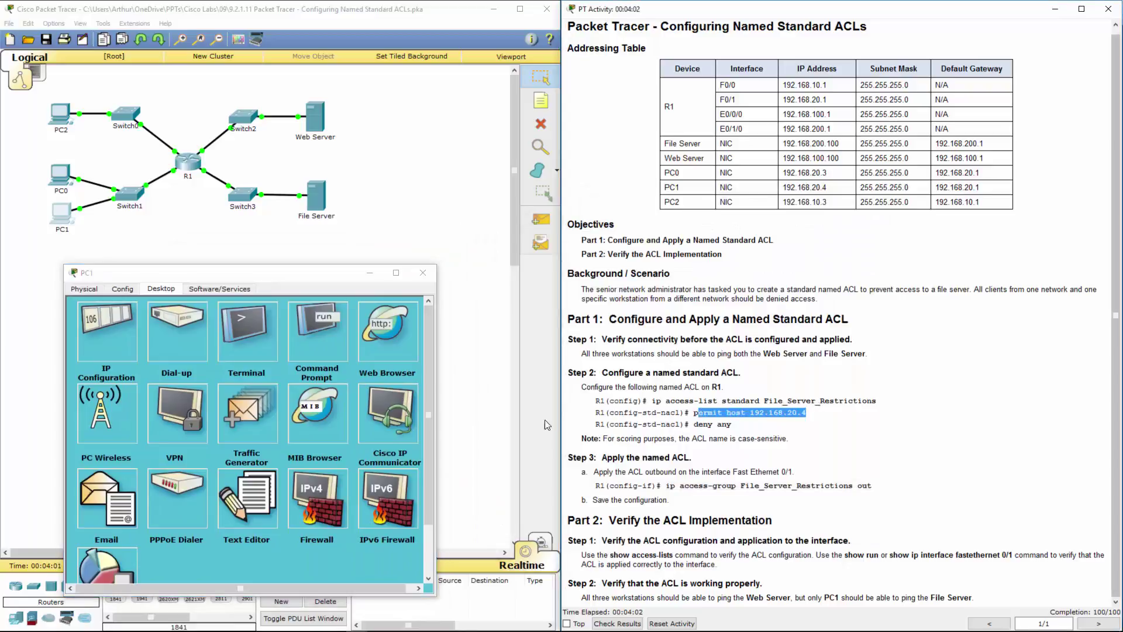
click(294, 338)
key(Up)
key(Up)
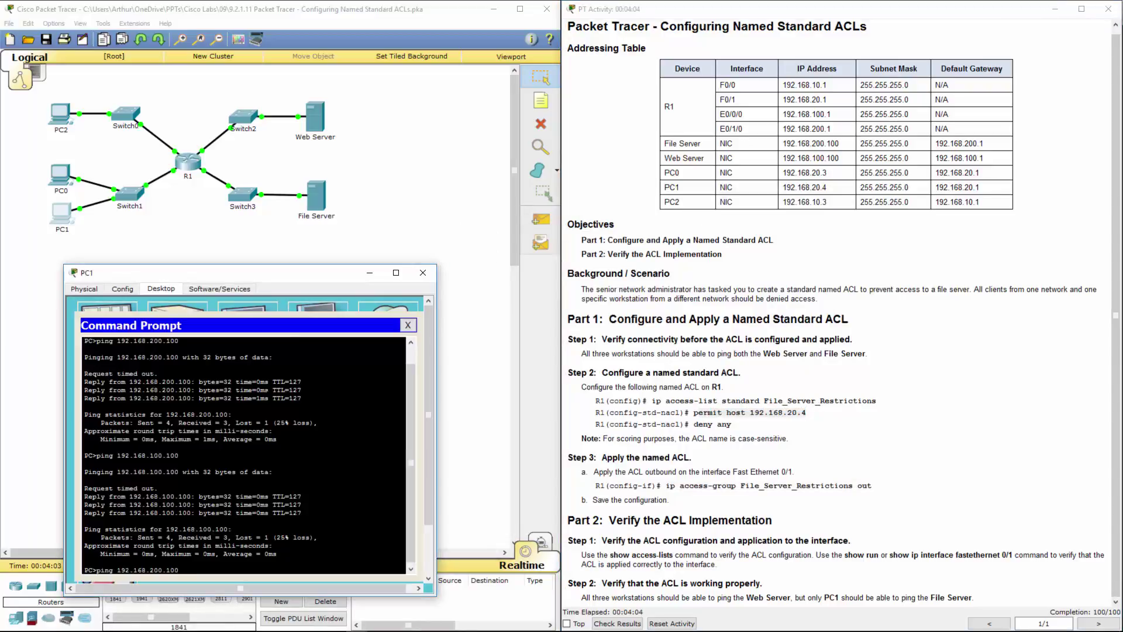
key(Return)
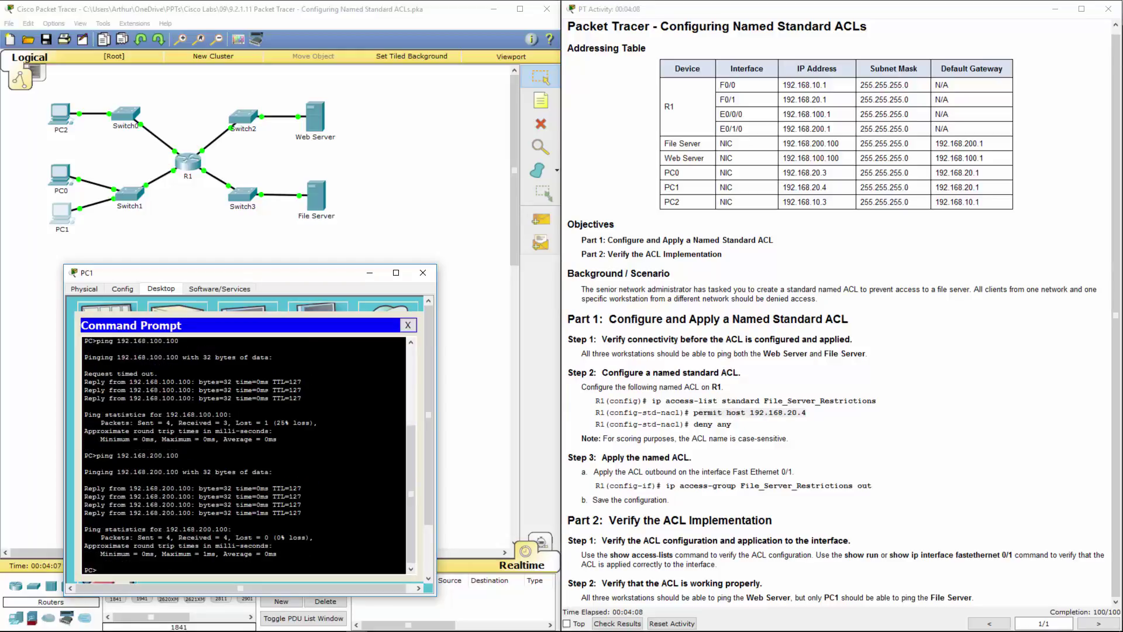
click(423, 273)
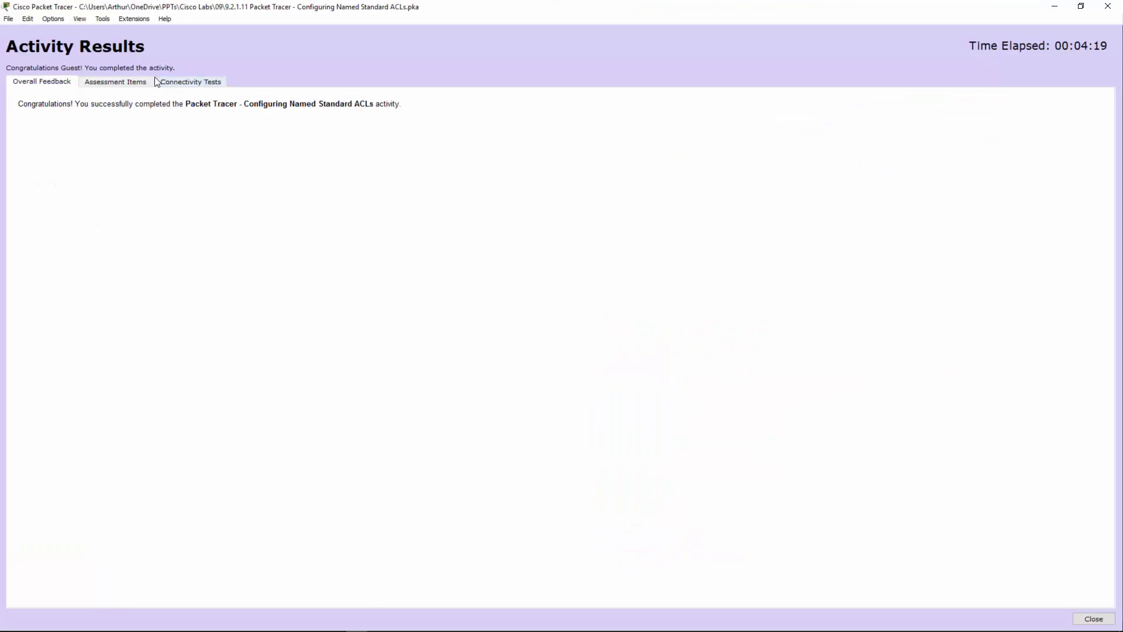
Review the Ports, Access-group Out and named ACL assessment items, all marked correct
click(129, 83)
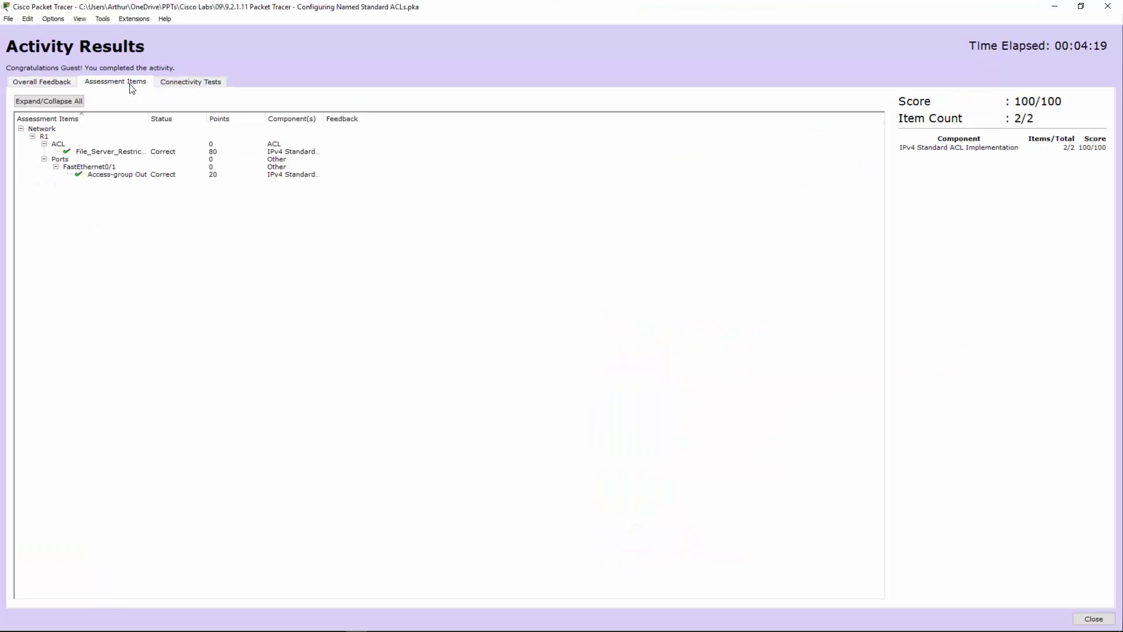
click(128, 159)
click(128, 174)
click(129, 144)
click(140, 151)
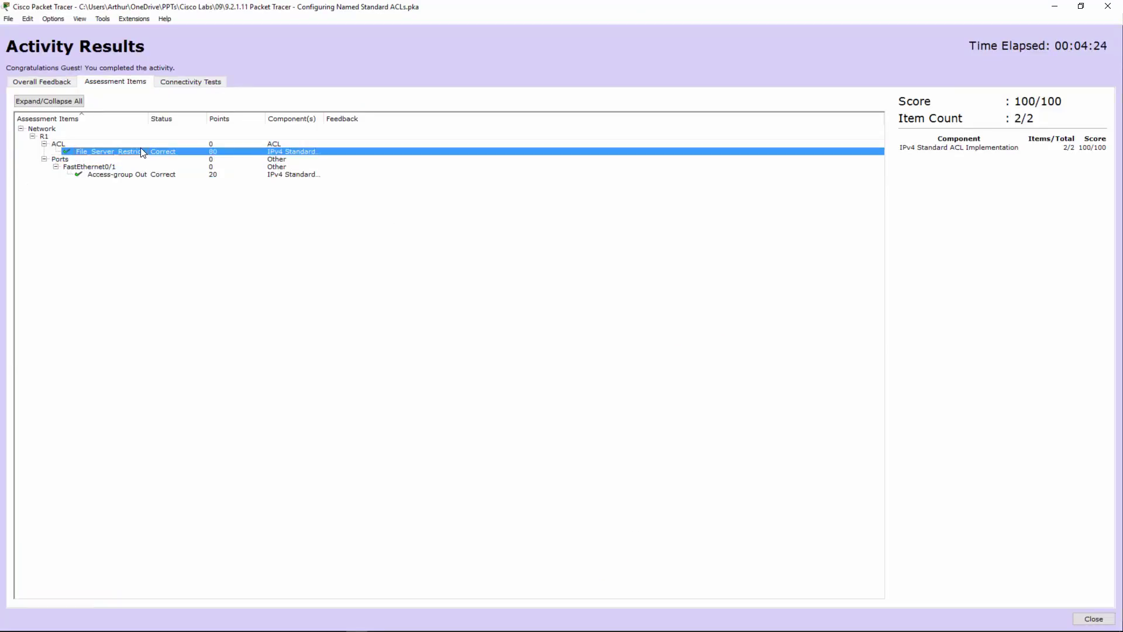